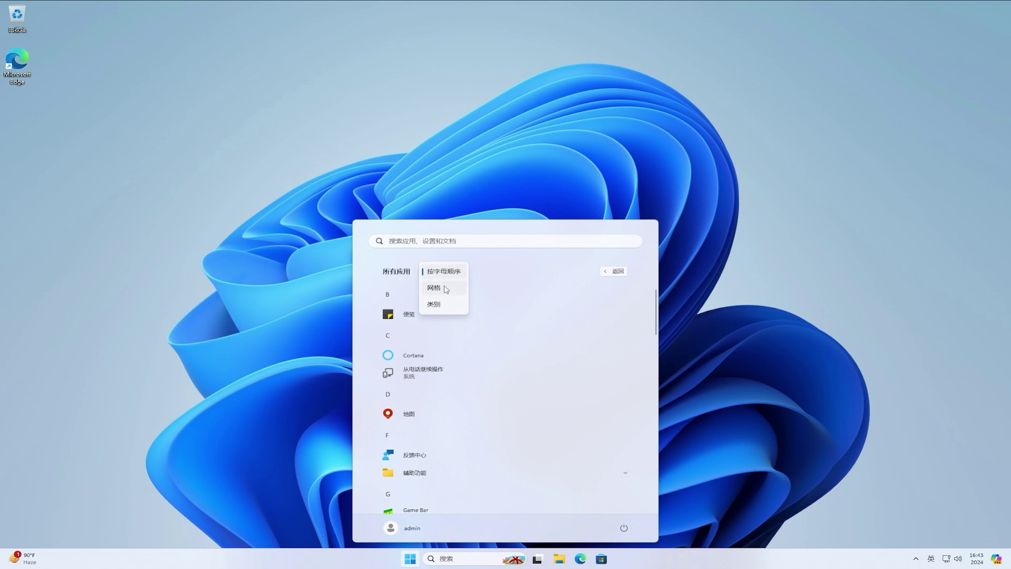
Step: Switch the Start menu's All apps list to Grid view, then group it by Category
{"action": "left_click", "coordinate": [445, 289]}
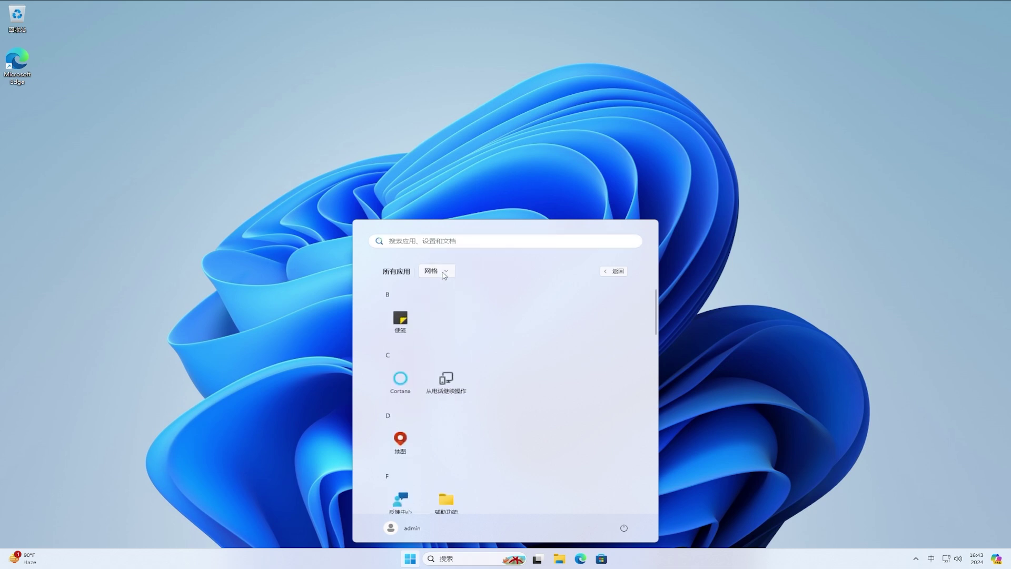
{"action": "left_click", "coordinate": [436, 272]}
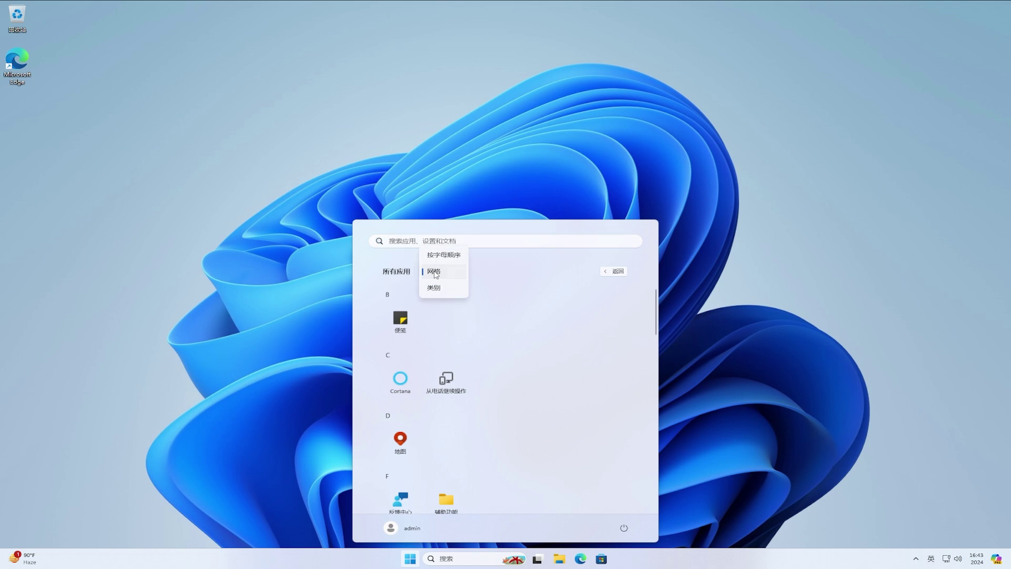
{"action": "left_click", "coordinate": [435, 288]}
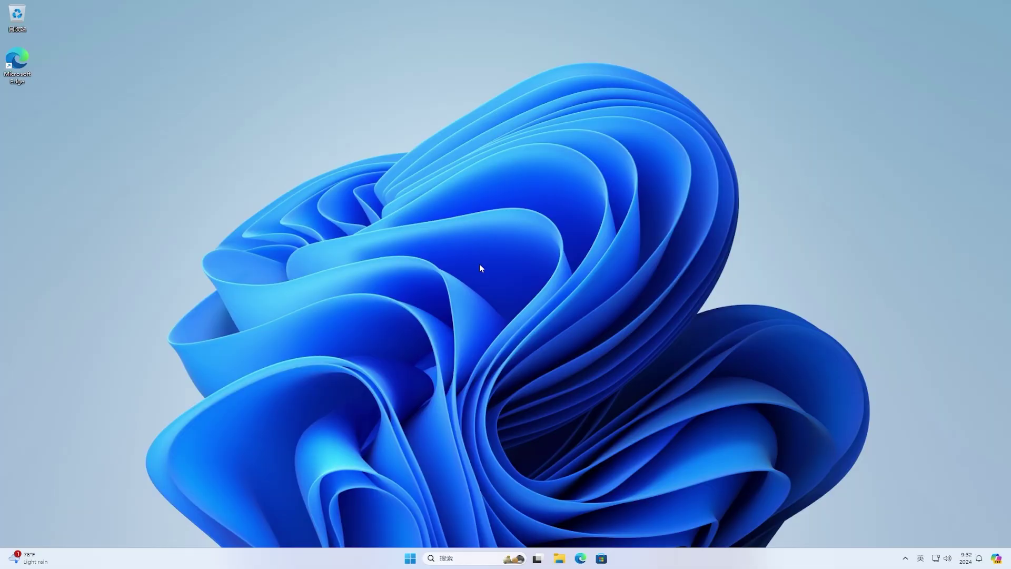
Step: Launch Settings from Start and run a Windows Update check
{"action": "left_click", "coordinate": [411, 559]}
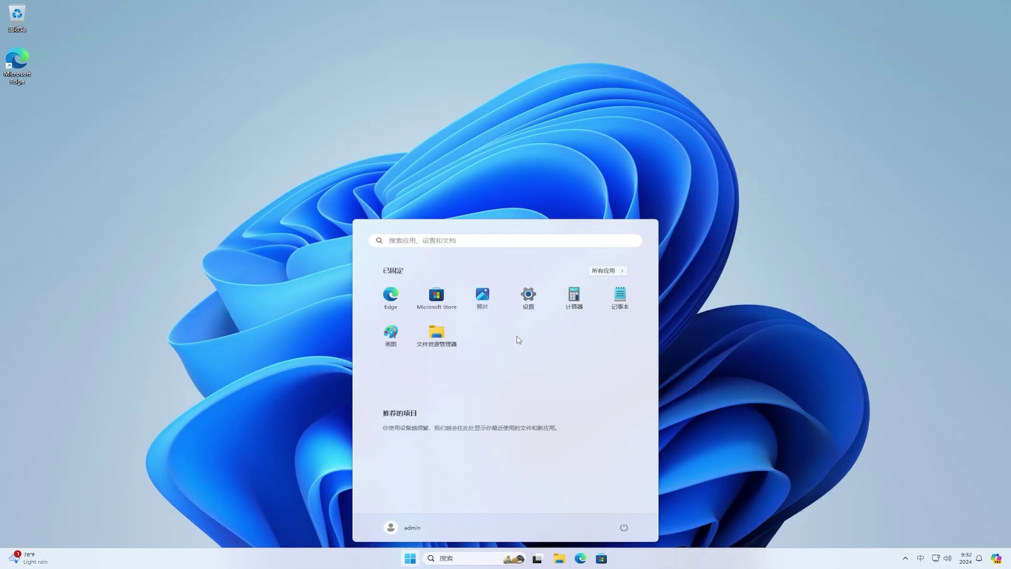
{"action": "left_click", "coordinate": [528, 298]}
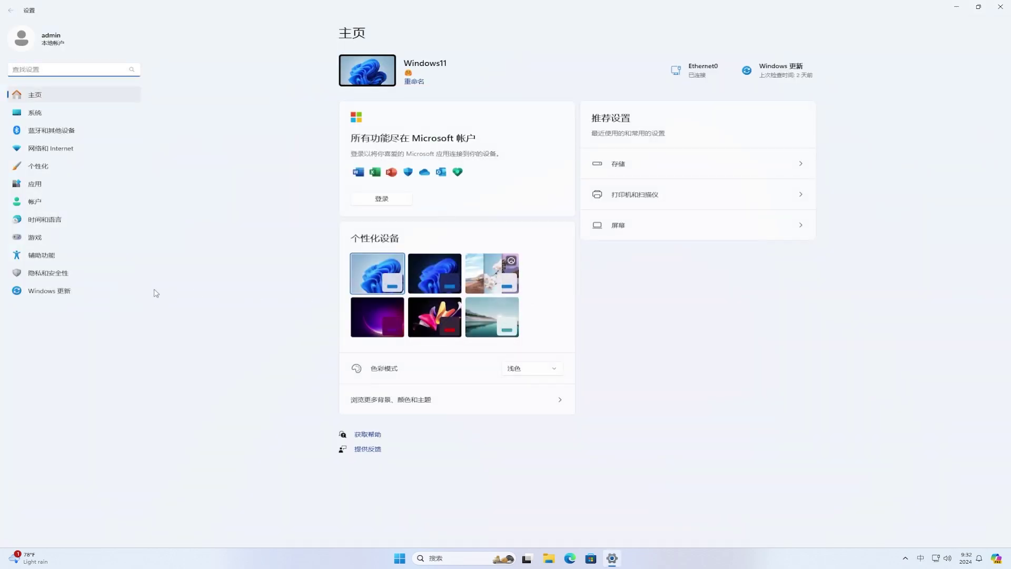
{"action": "left_click", "coordinate": [95, 293]}
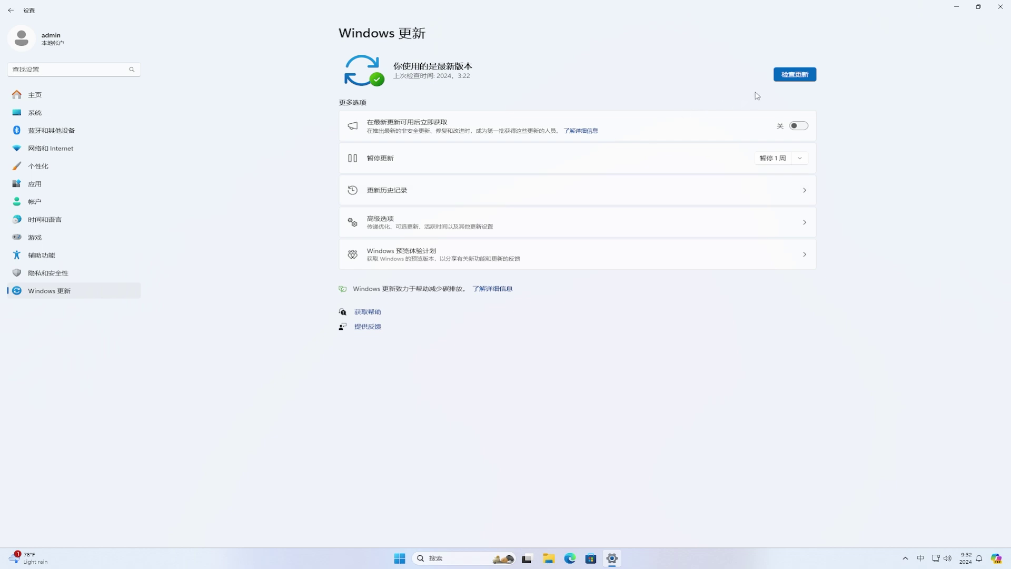
{"action": "left_click", "coordinate": [794, 76]}
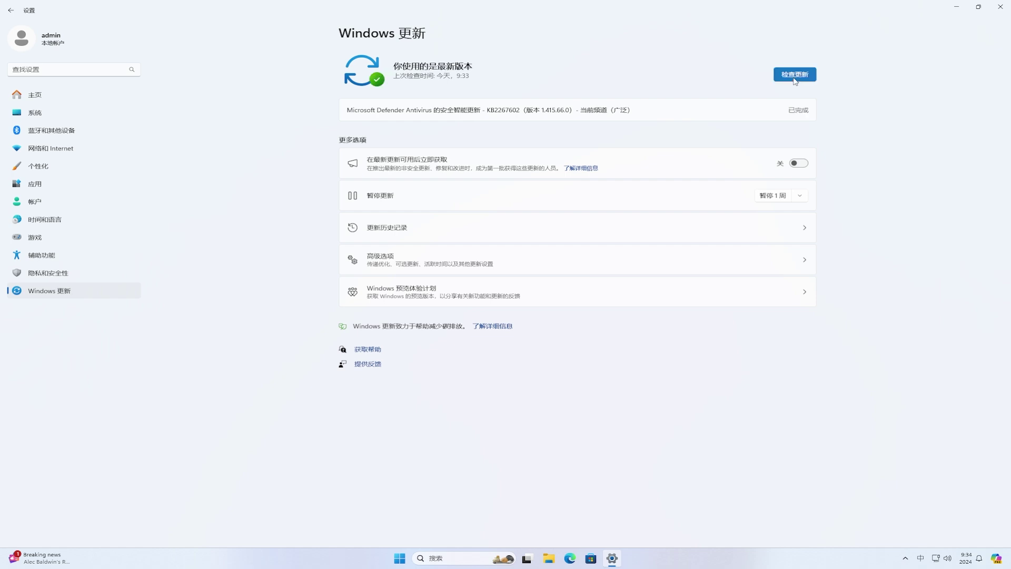
Step: From the Windows Insider Program page, turn on Send optional diagnostic data and return
{"action": "left_click", "coordinate": [506, 296]}
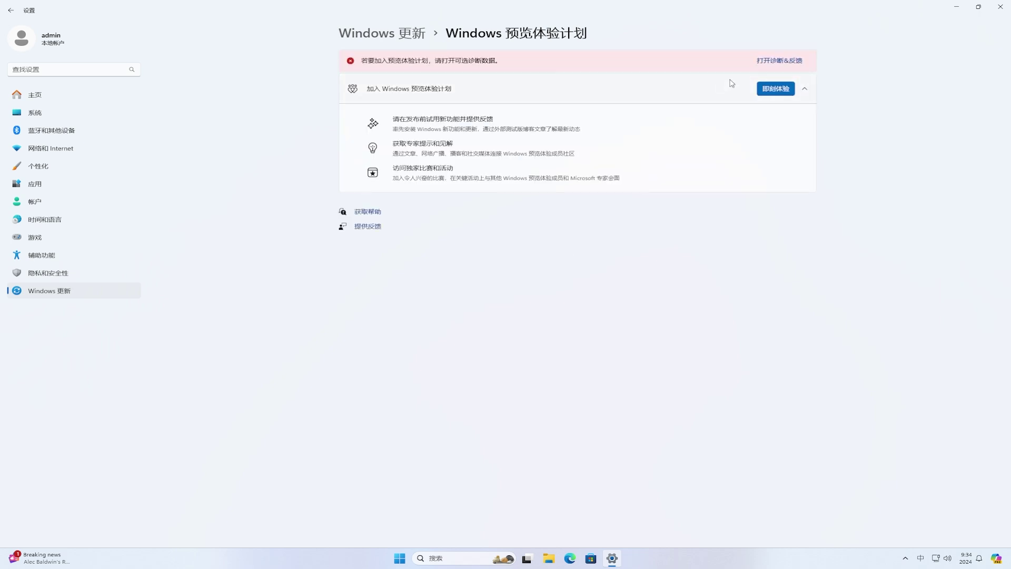
{"action": "left_click", "coordinate": [763, 61]}
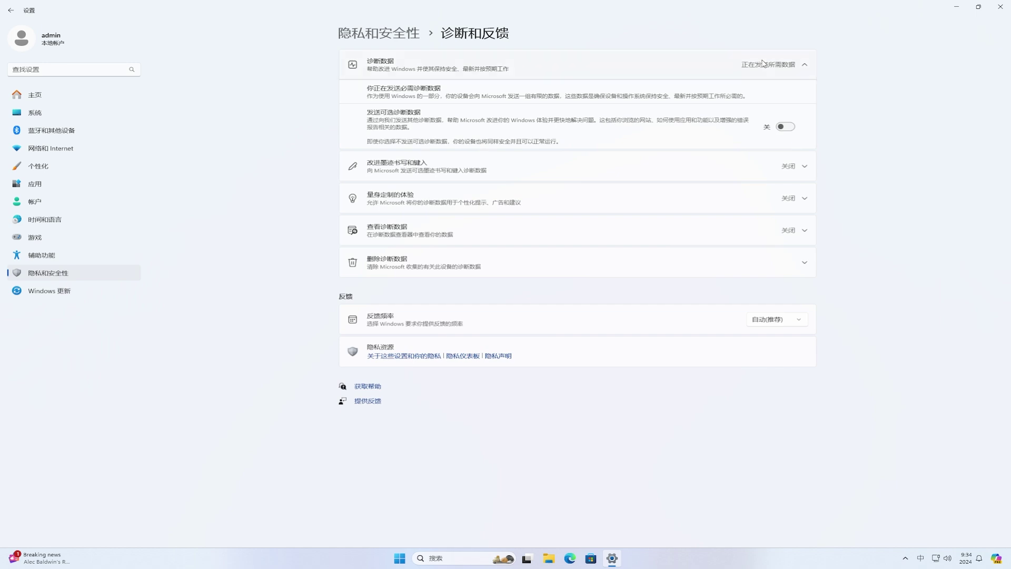
{"action": "left_click", "coordinate": [785, 128]}
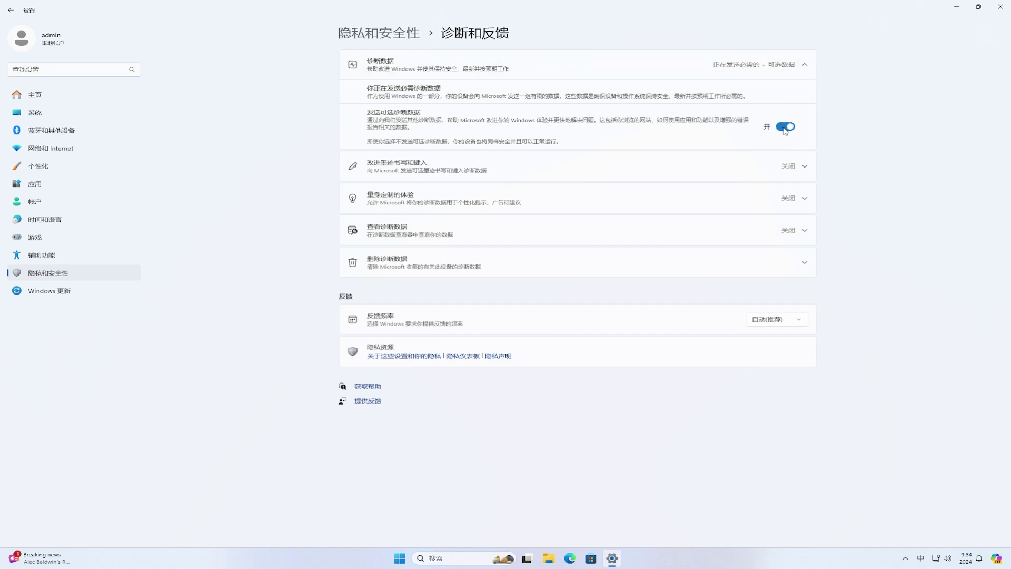
{"action": "left_click", "coordinate": [11, 10]}
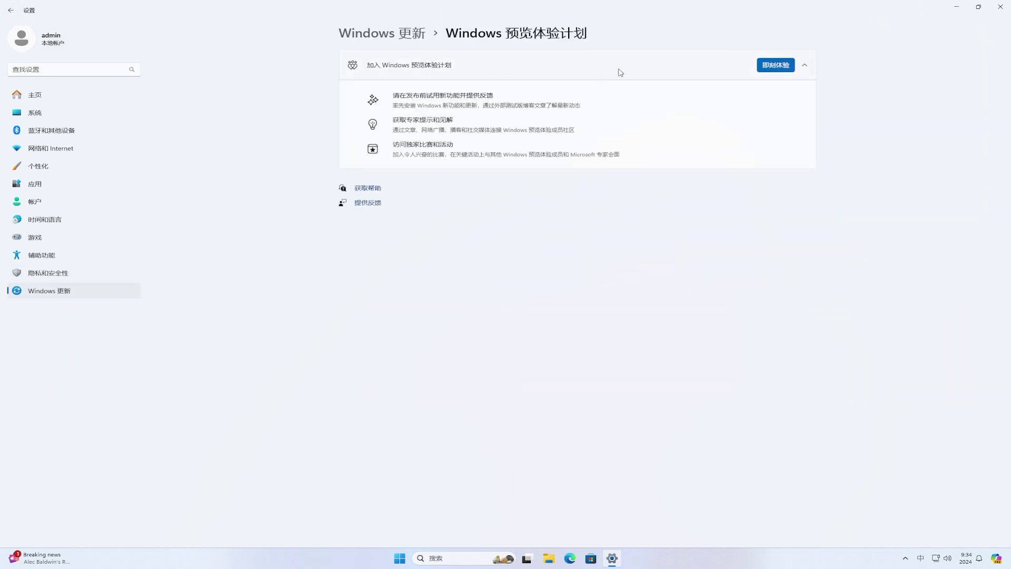
Step: Start joining the Insider Program by linking a Microsoft account
{"action": "left_click", "coordinate": [777, 65]}
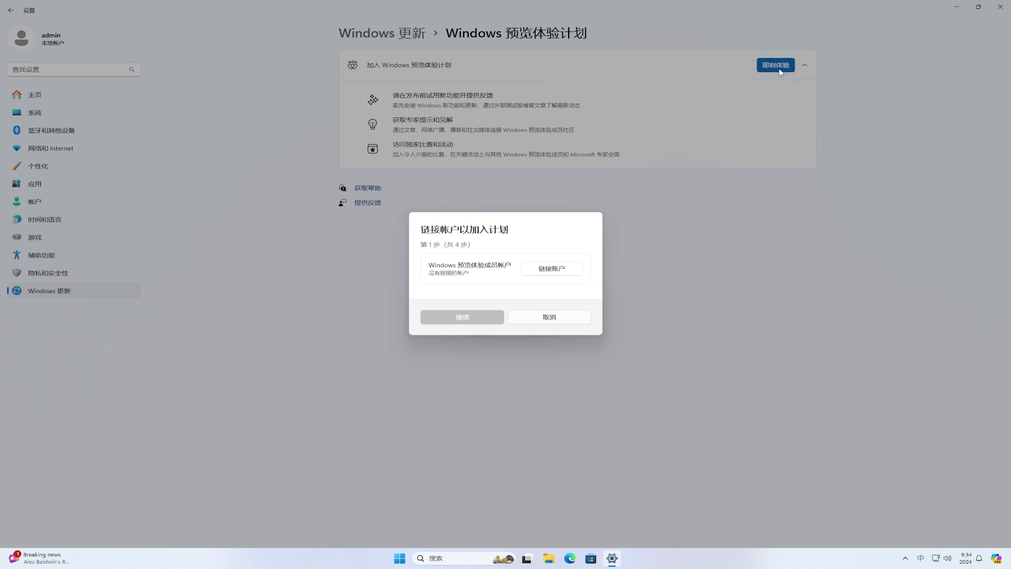
{"action": "left_click", "coordinate": [547, 267]}
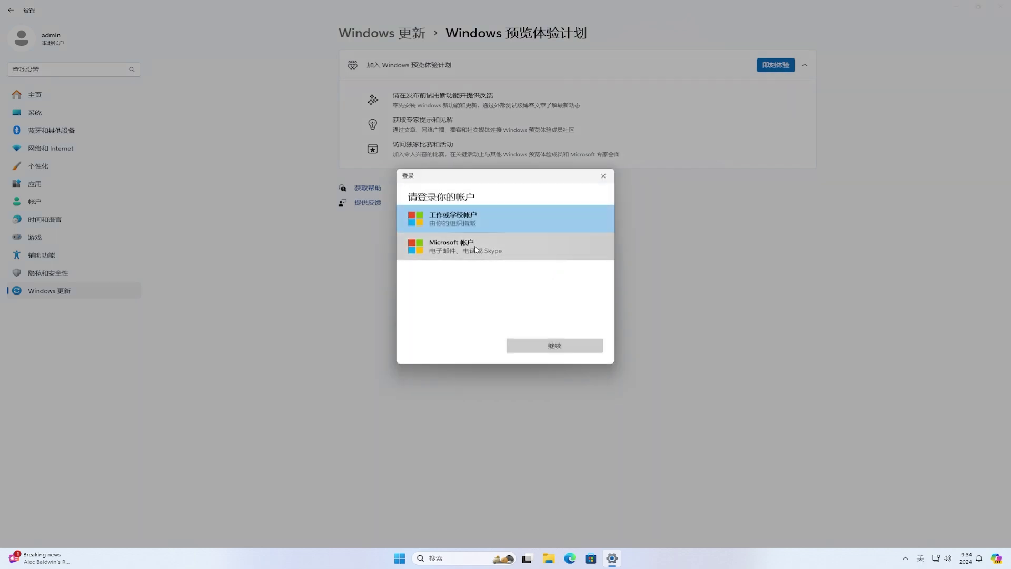
{"action": "left_click", "coordinate": [475, 245]}
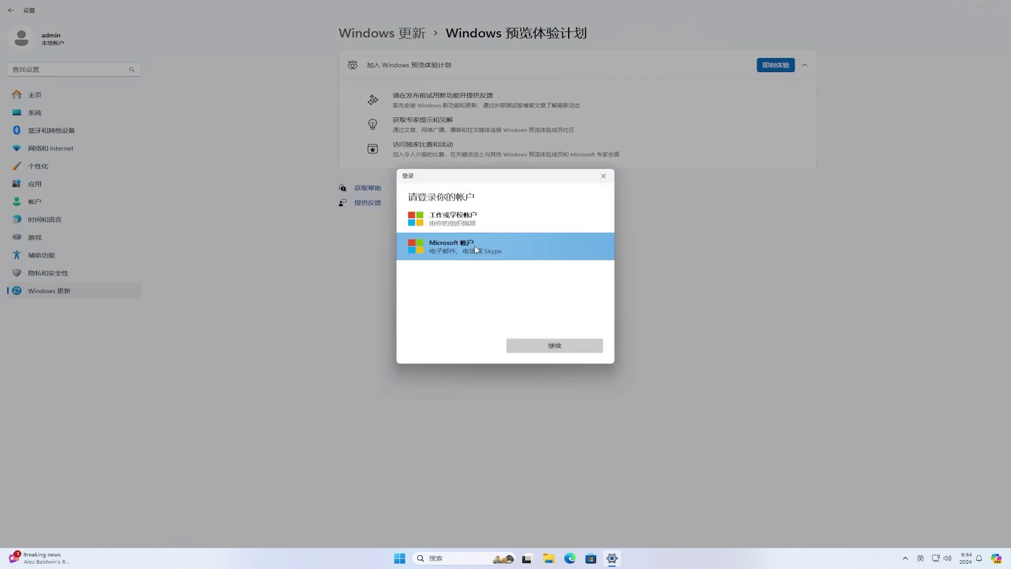
{"action": "left_click", "coordinate": [574, 348]}
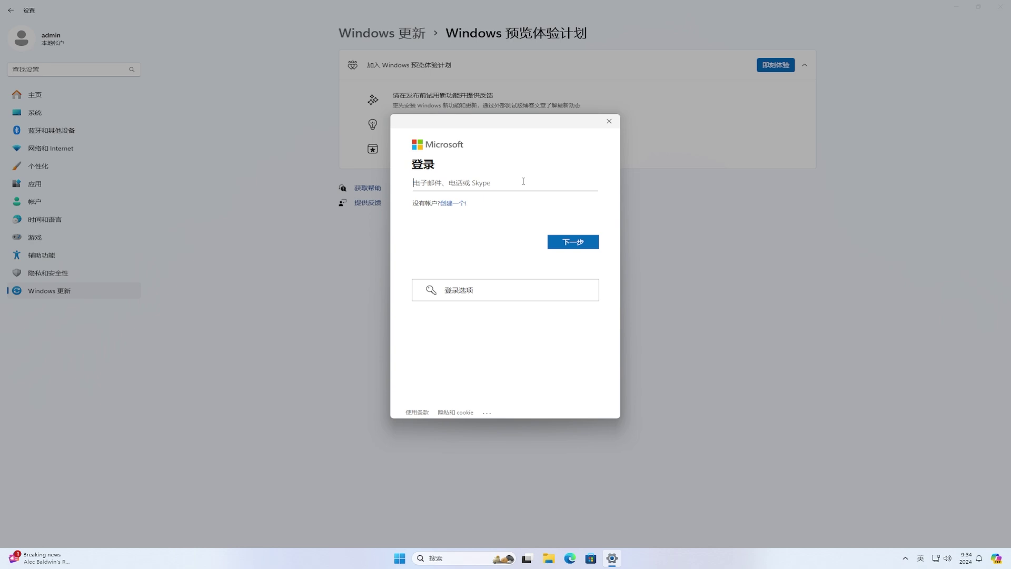
Step: Sign in with the account's e-mail and password, using it for Microsoft apps only
{"action": "left_click", "coordinate": [595, 245]}
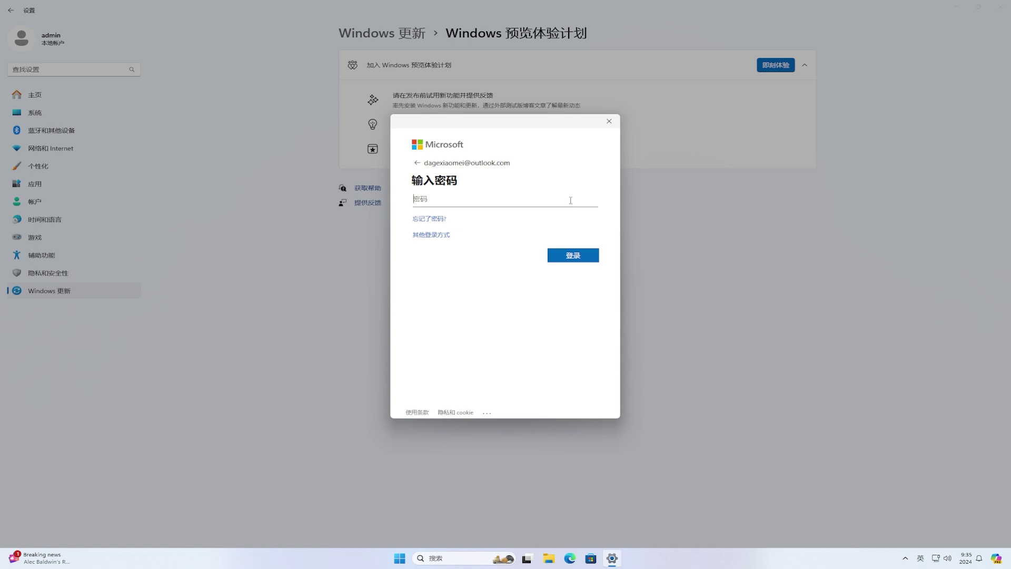
{"action": "type", "text": "****************"}
{"action": "left_click", "coordinate": [591, 257]}
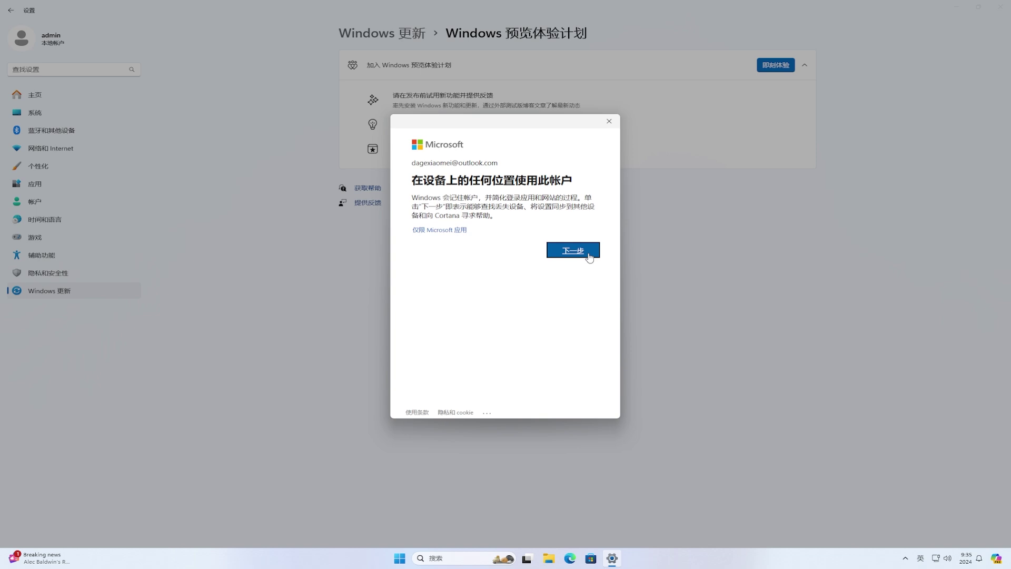
{"action": "left_click", "coordinate": [453, 232]}
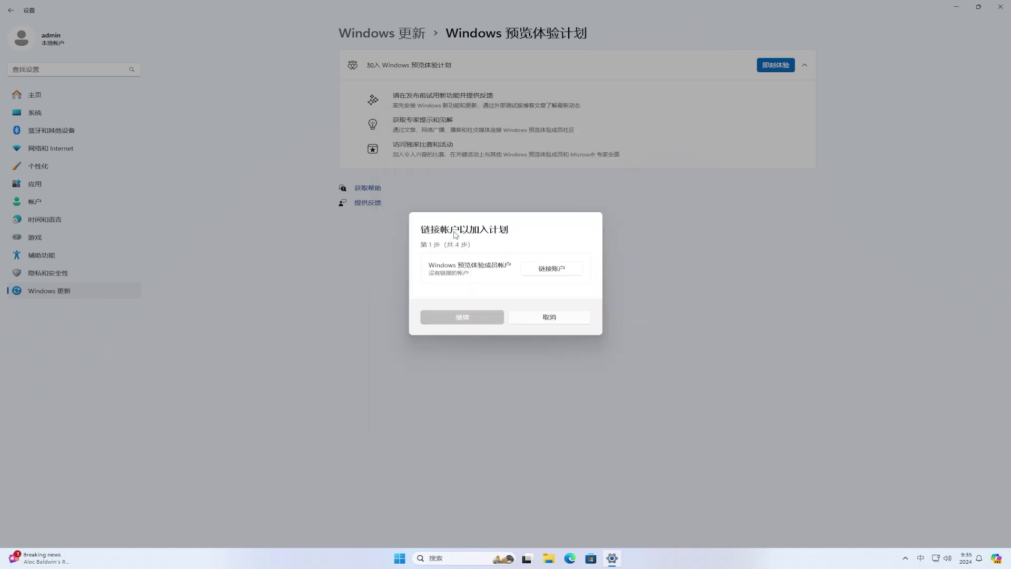
Step: Choose the Beta Channel, accept the Insider agreement, and restart the PC
{"action": "key", "text": "Return"}
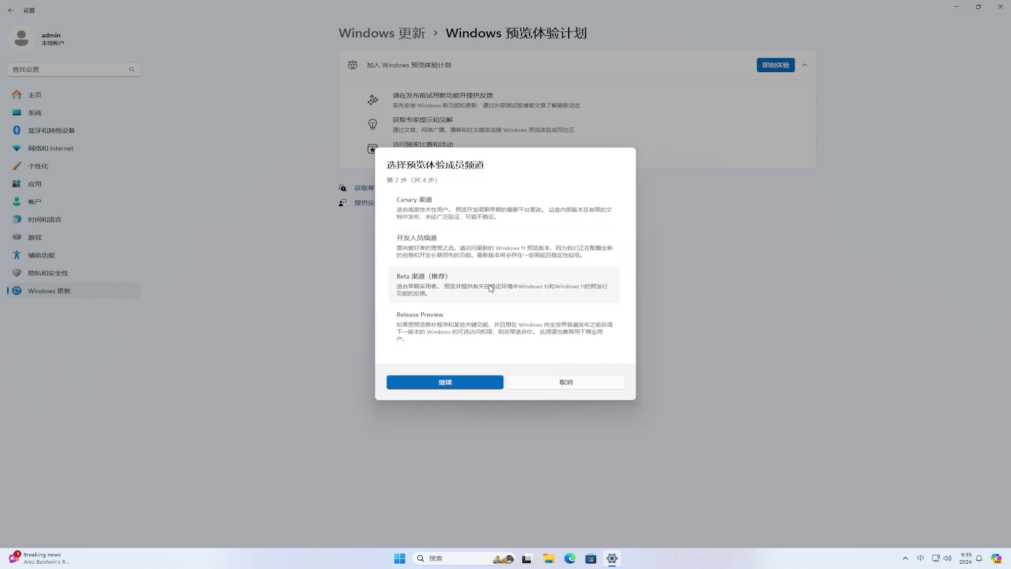
{"action": "left_click", "coordinate": [490, 288]}
{"action": "left_click", "coordinate": [444, 384]}
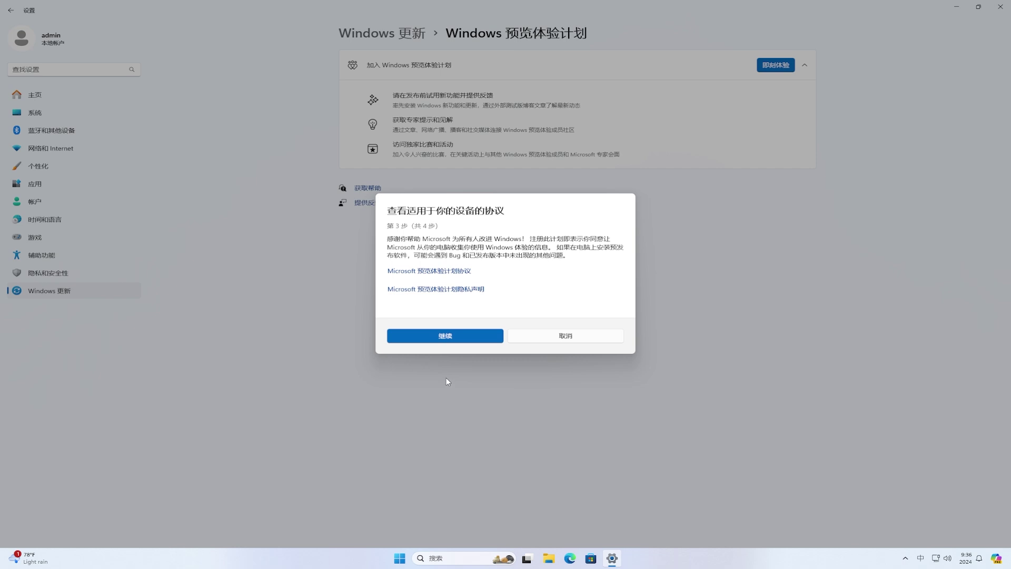
{"action": "left_click", "coordinate": [471, 340]}
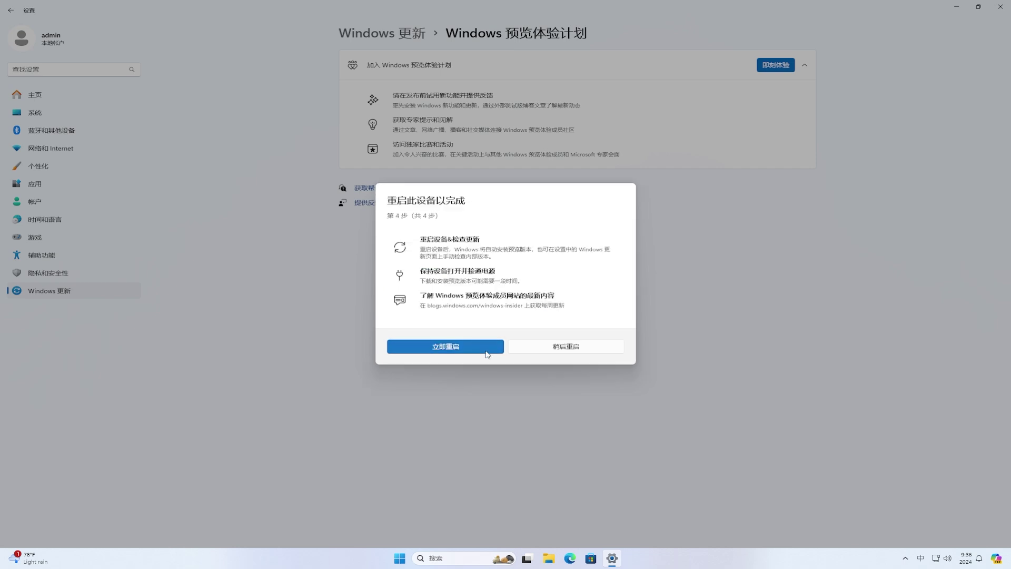
{"action": "left_click", "coordinate": [487, 354]}
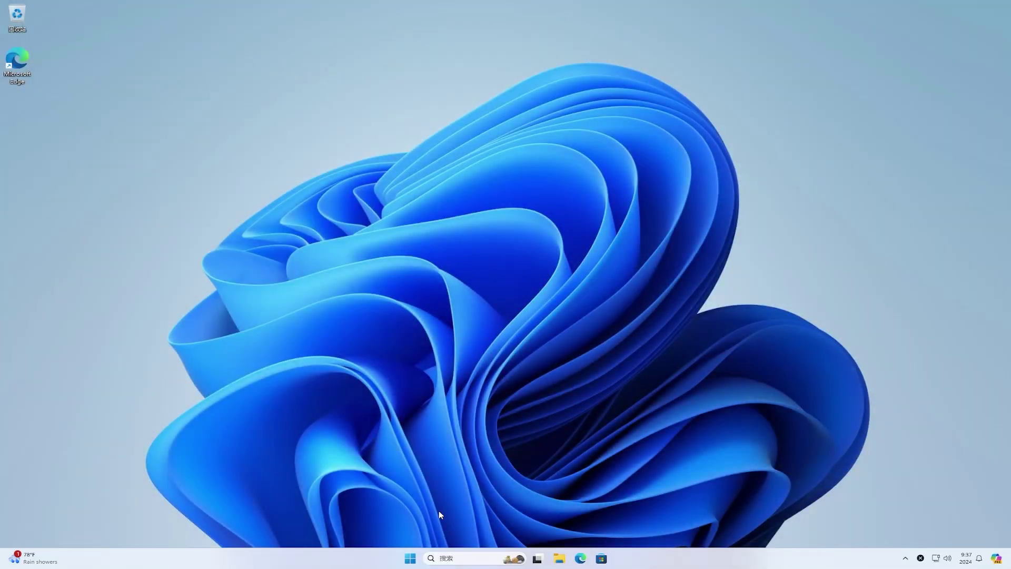
Step: In Windows Update, enable getting the latest updates, check for updates, and verify the Beta channel
{"action": "left_click", "coordinate": [411, 558]}
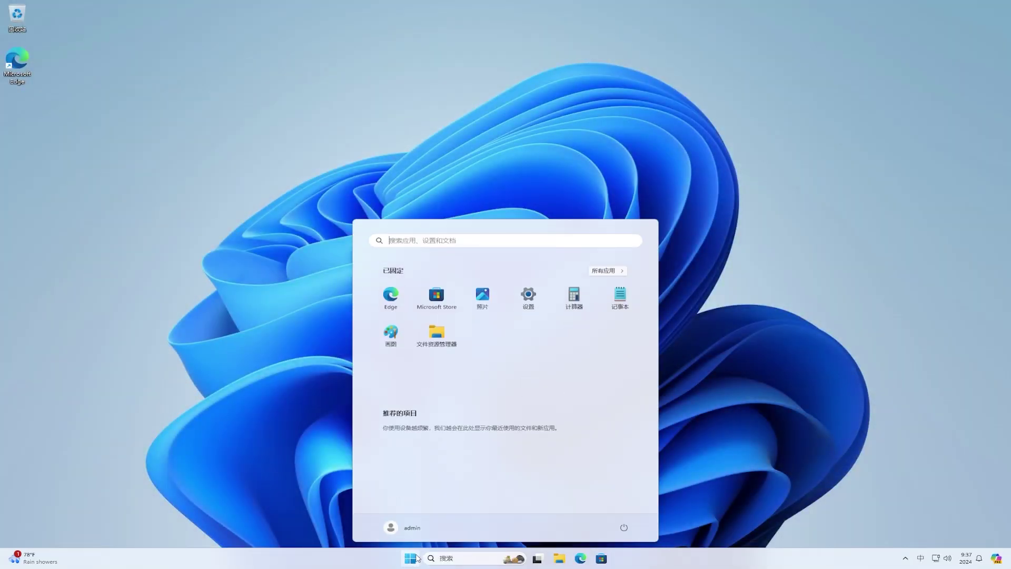
{"action": "left_click", "coordinate": [528, 299]}
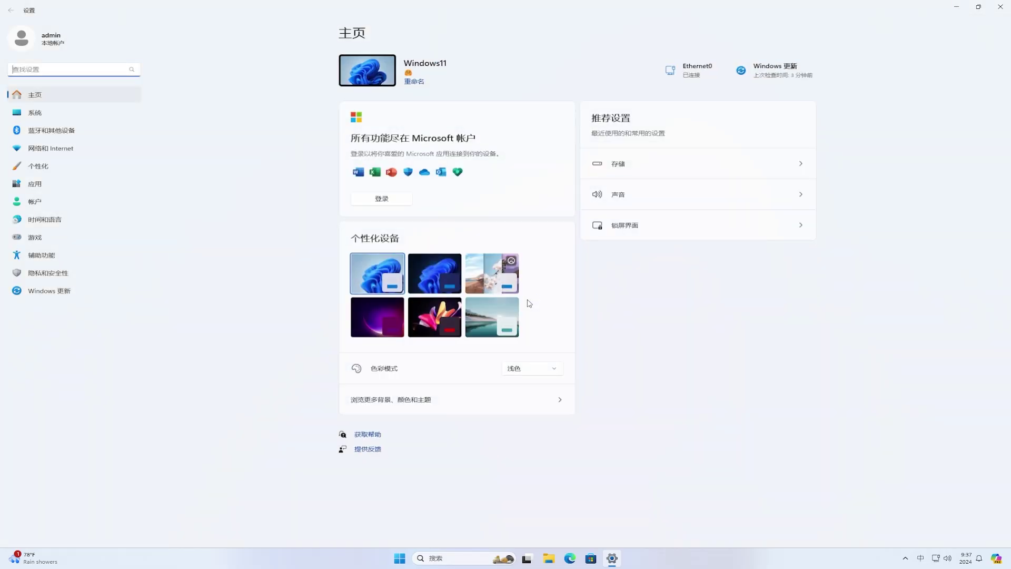
{"action": "left_click", "coordinate": [63, 296]}
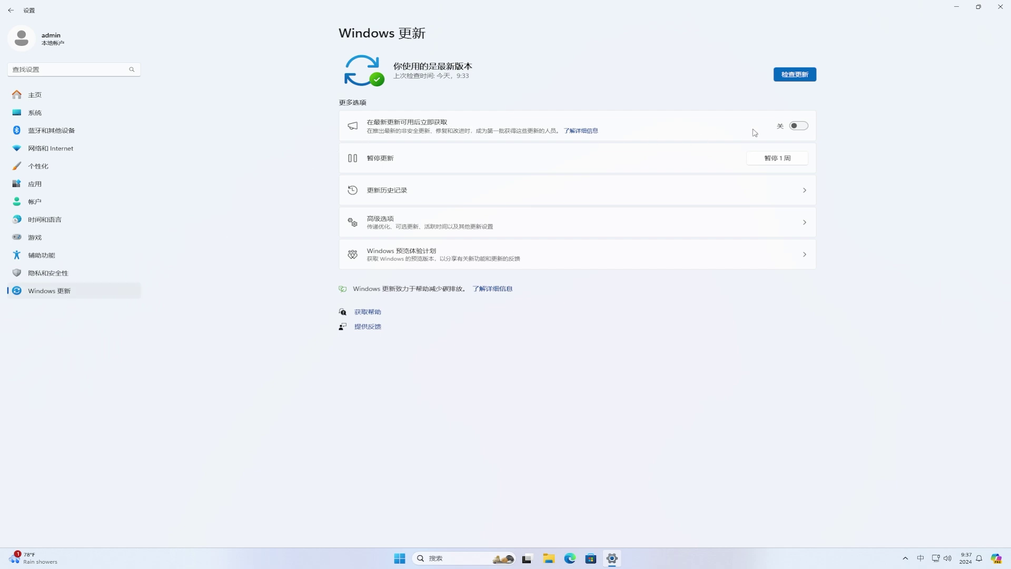
{"action": "left_click", "coordinate": [800, 128]}
{"action": "left_click", "coordinate": [803, 75]}
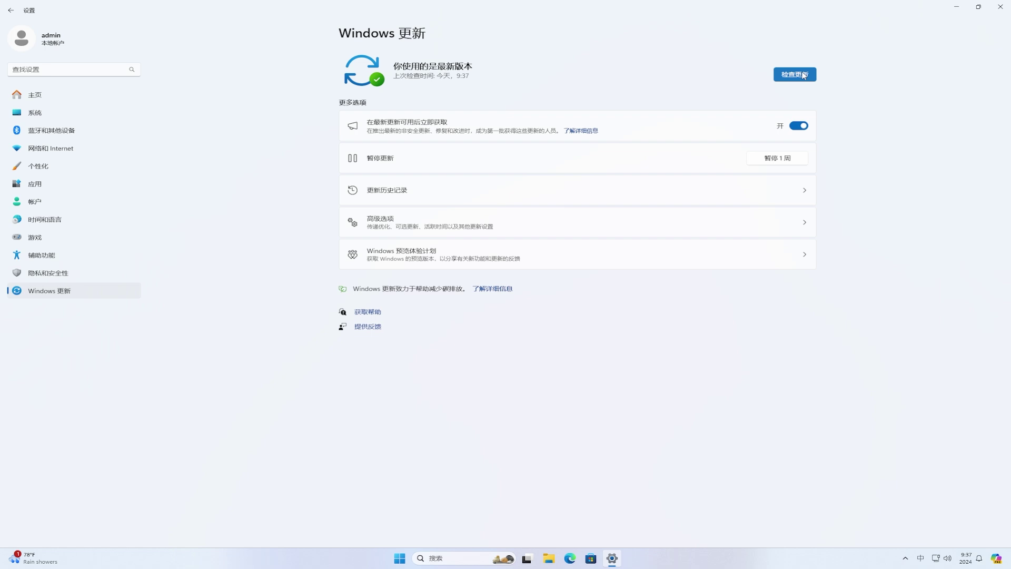
{"action": "left_click", "coordinate": [427, 258]}
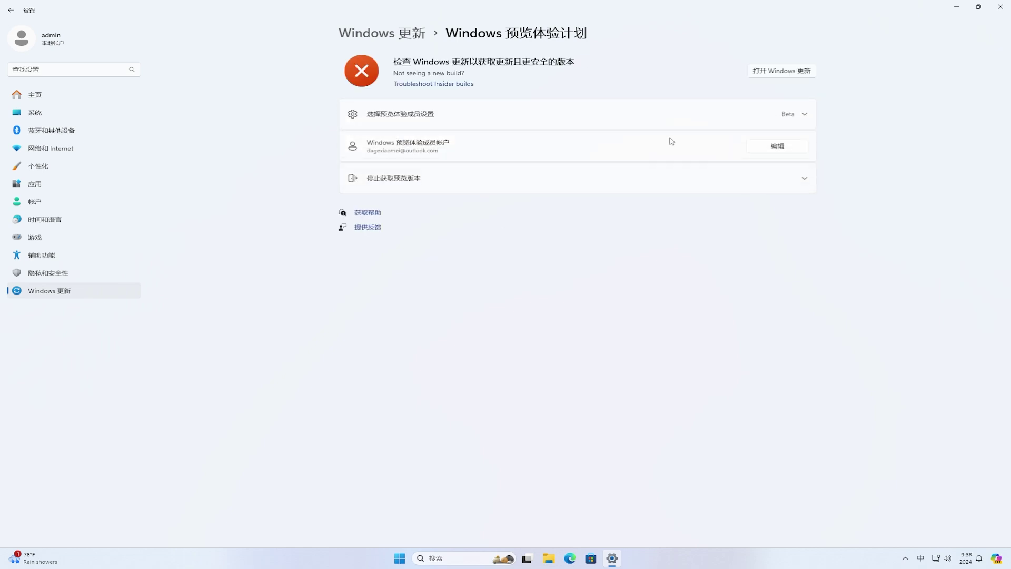
{"action": "left_click", "coordinate": [797, 72]}
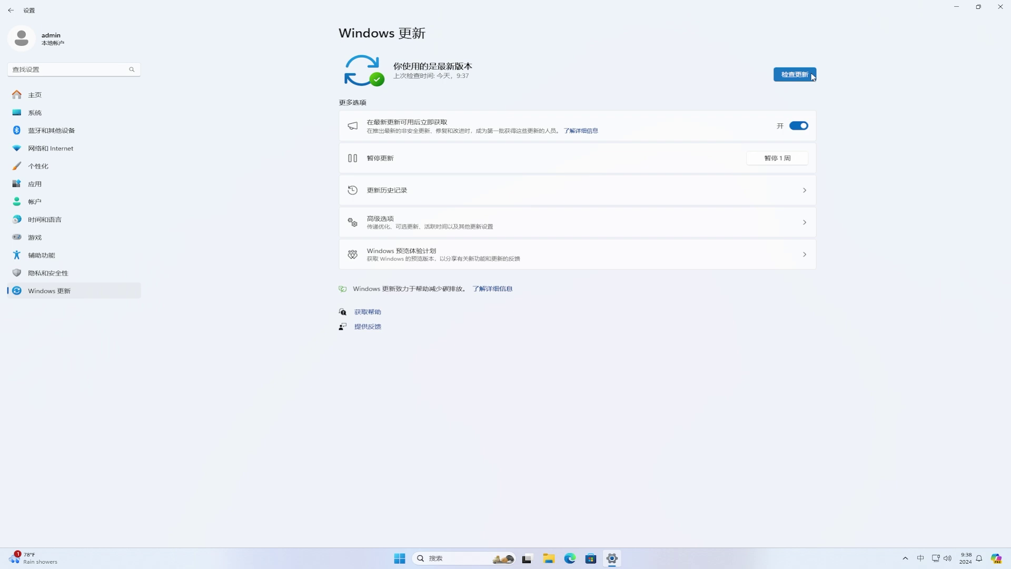
Step: Download the Insider Preview 10.0.22635.3930 update and restart to install it
{"action": "left_click", "coordinate": [795, 74]}
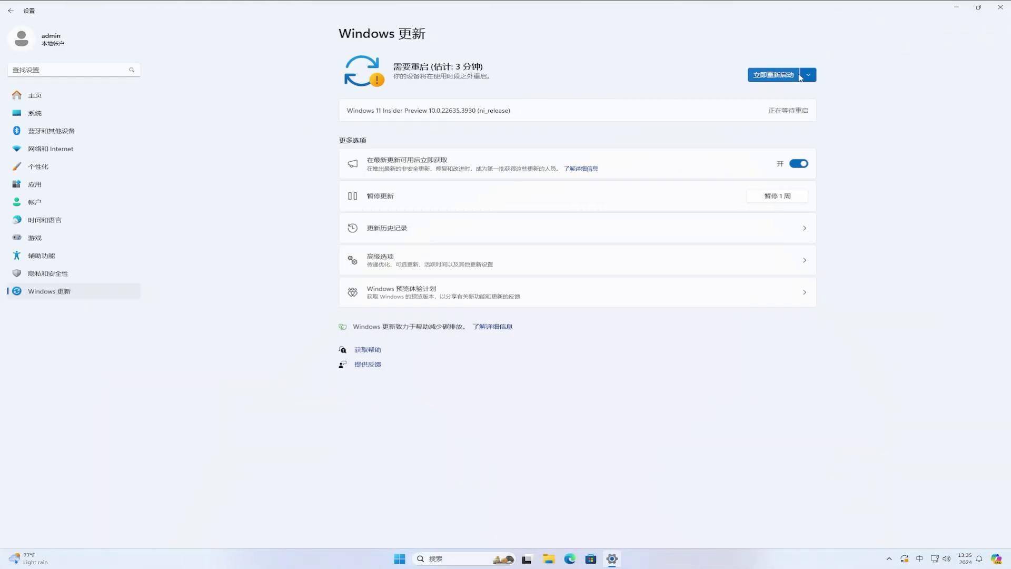
{"action": "left_click", "coordinate": [794, 77]}
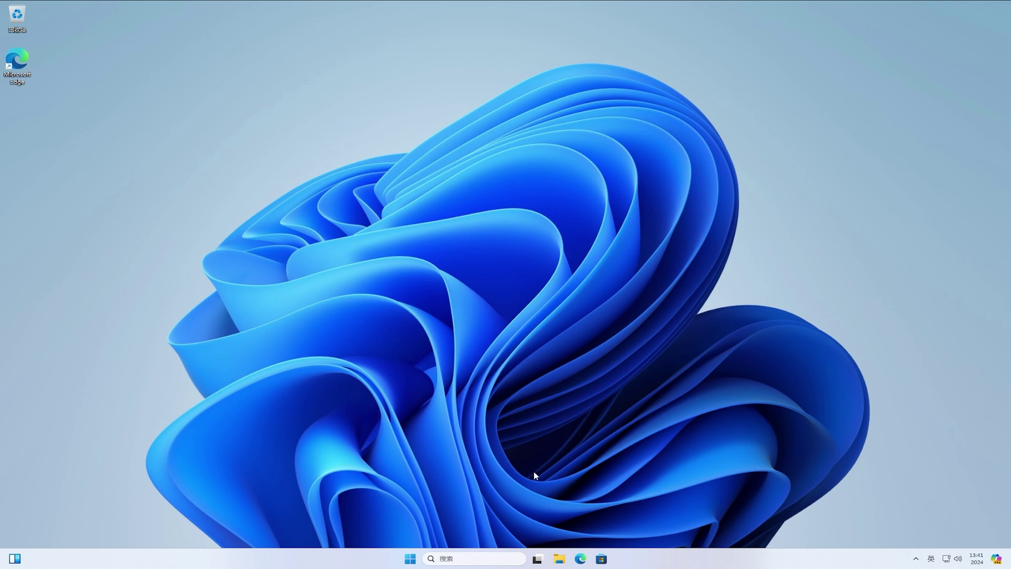
Step: Open the storage usage details for Local Disk (C:) via its Properties in File Explorer
{"action": "left_click", "coordinate": [558, 559]}
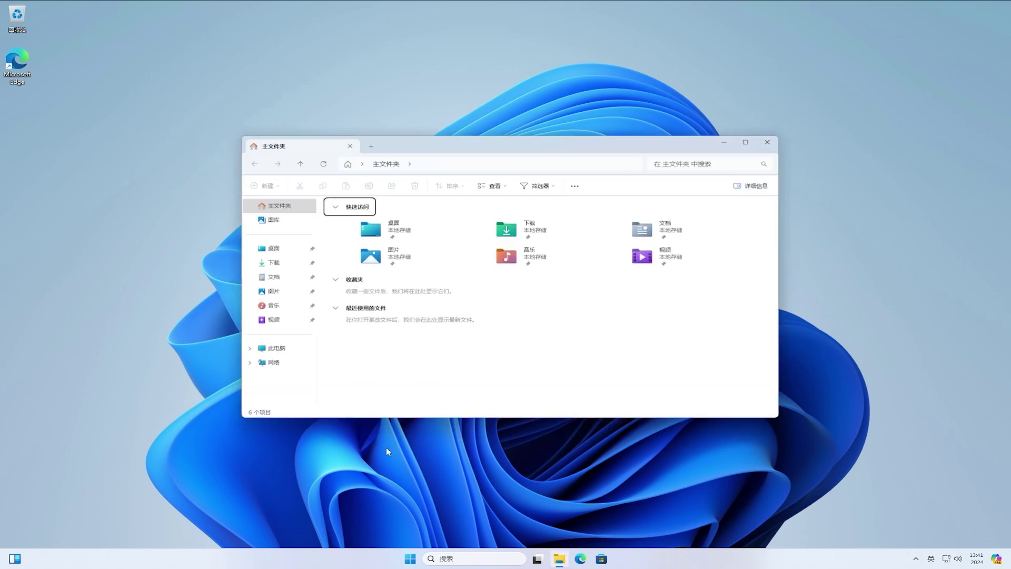
{"action": "left_click", "coordinate": [274, 350]}
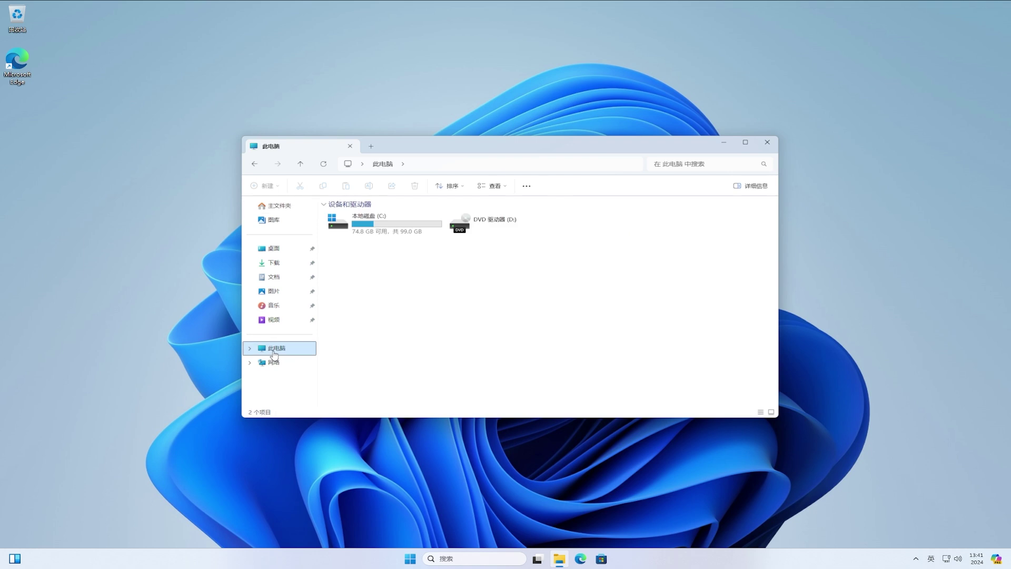
{"action": "left_click", "coordinate": [413, 232]}
{"action": "right_click", "coordinate": [413, 232]}
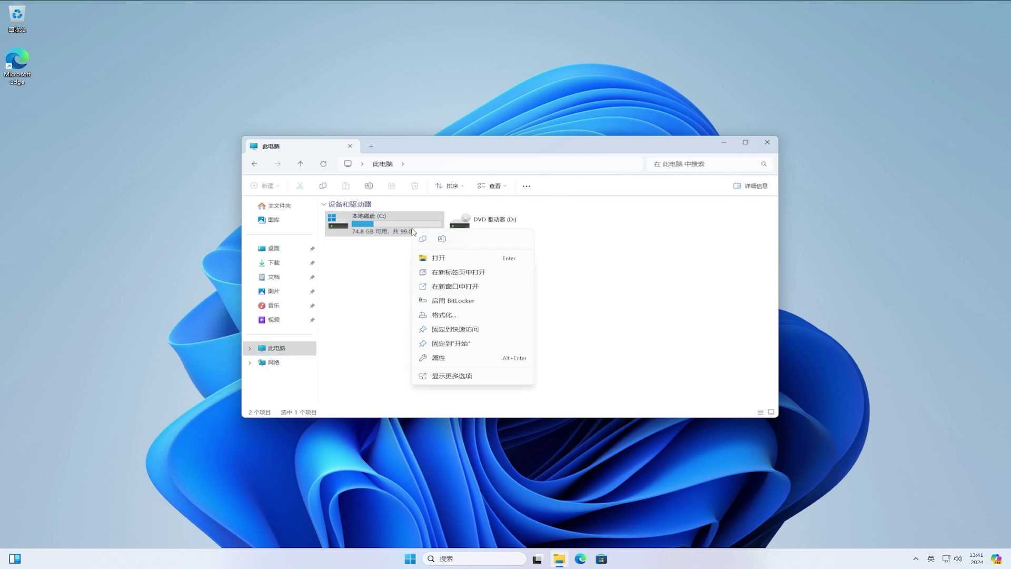
{"action": "left_click", "coordinate": [490, 363]}
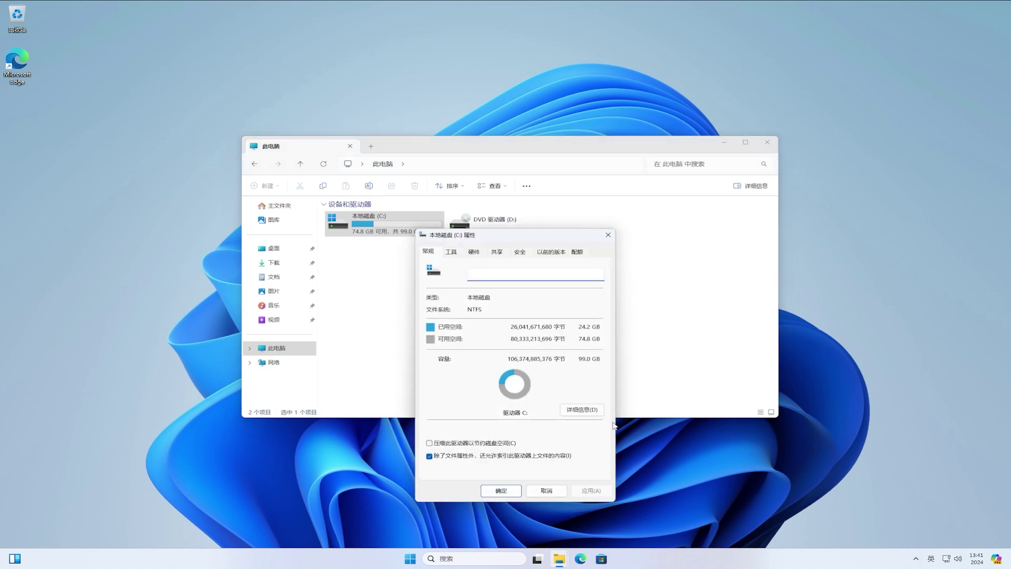
{"action": "left_click", "coordinate": [598, 414]}
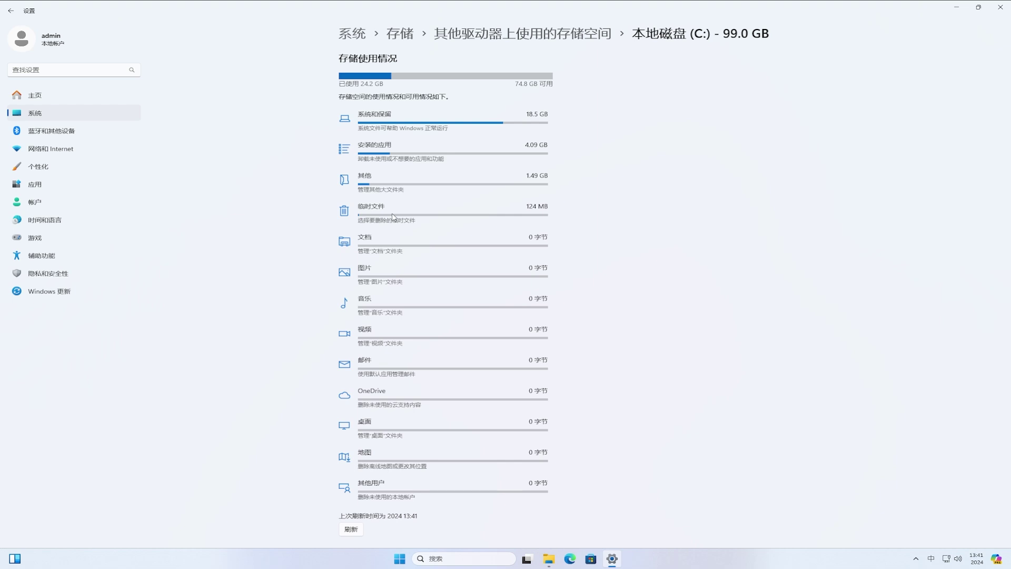
Step: Remove the 785 MB of selected temporary files on drive C:
{"action": "left_click", "coordinate": [392, 217]}
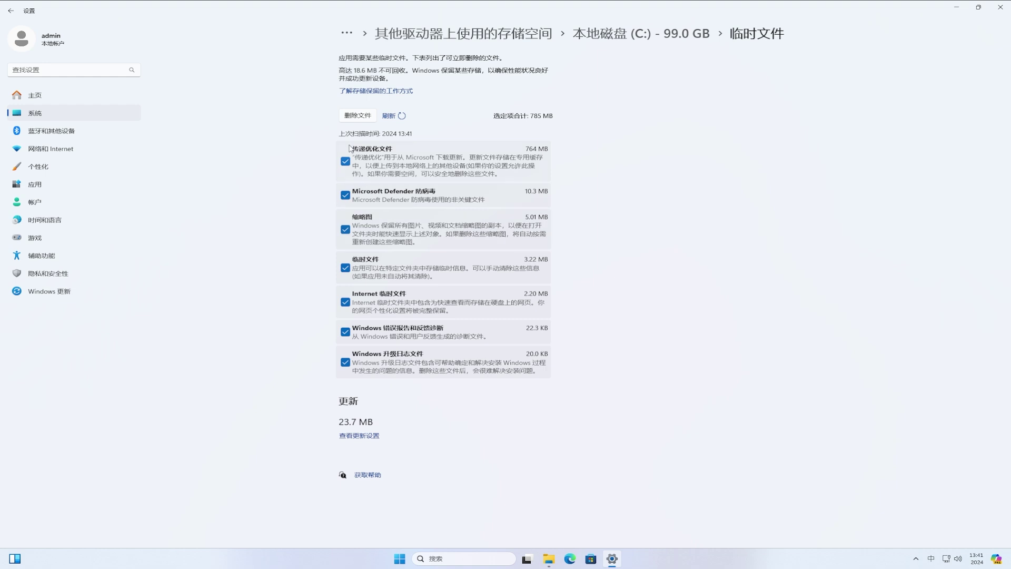
{"action": "left_click", "coordinate": [349, 116]}
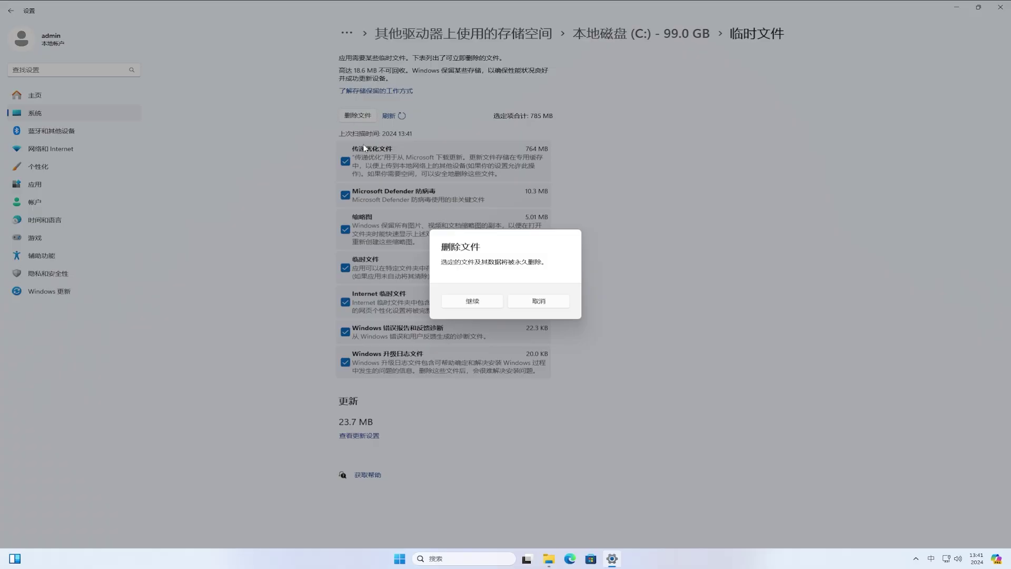
{"action": "left_click", "coordinate": [474, 301]}
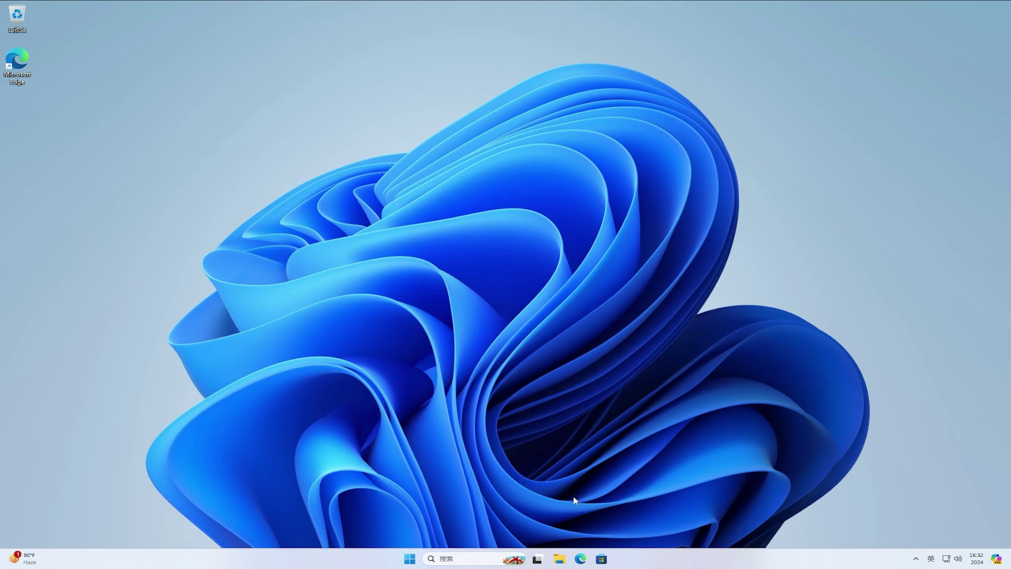
{"action": "left_click", "coordinate": [581, 558]}
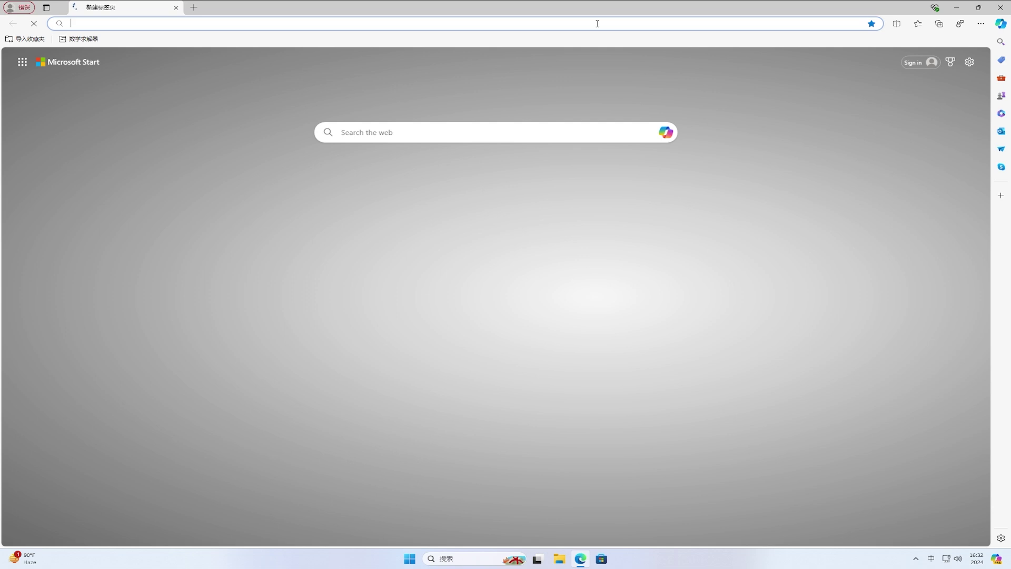
{"action": "key", "text": "shift"}
{"action": "type", "text": "ww"}
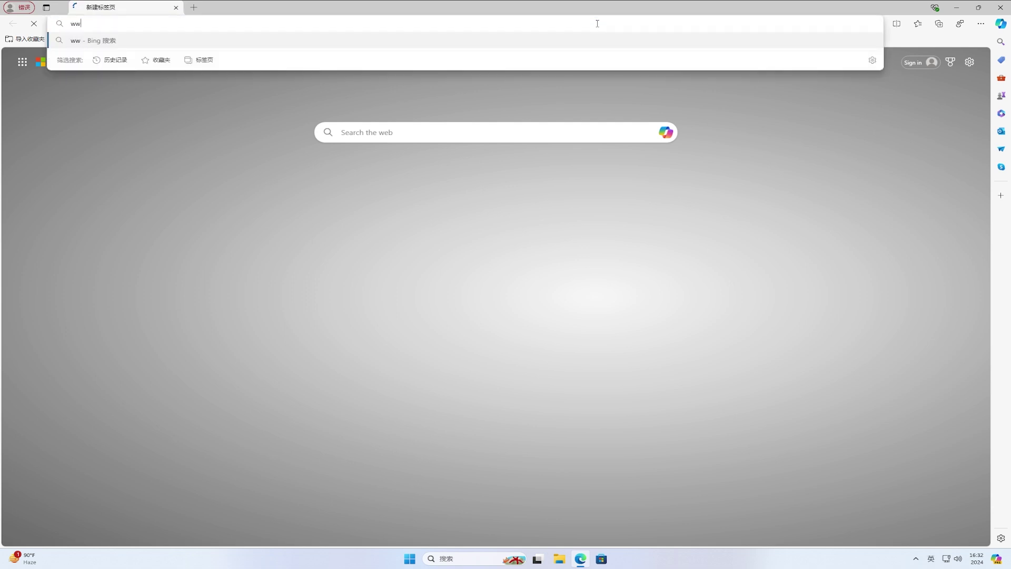
{"action": "type", "text": "w.google.com"}
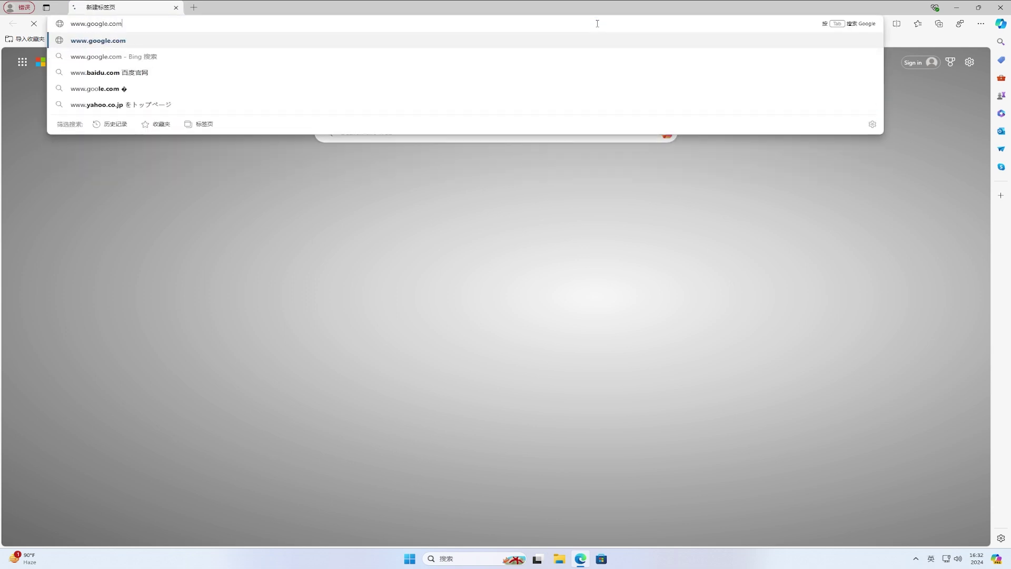
{"action": "key", "text": "Return"}
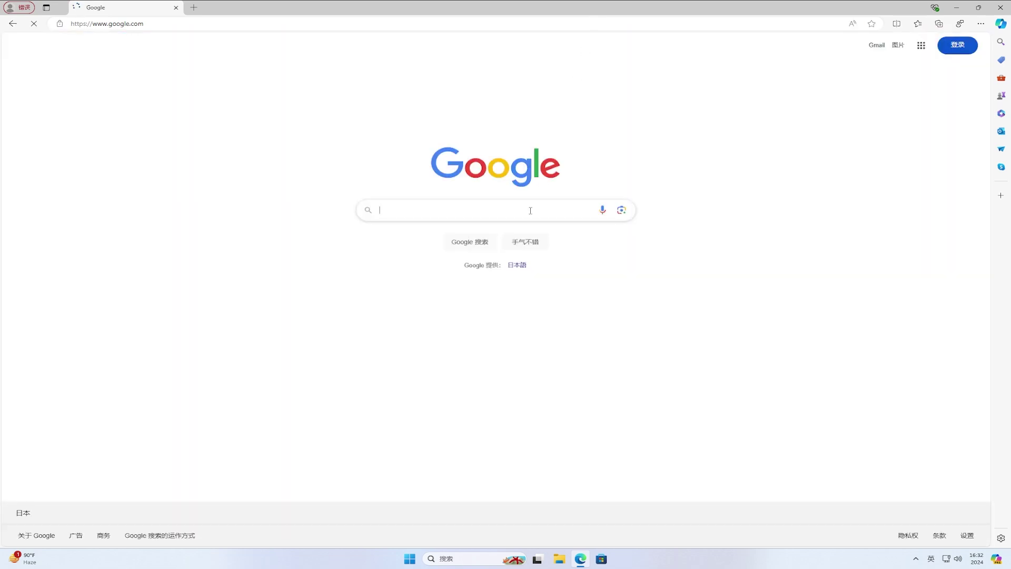
{"action": "type", "text": "vivetool"}
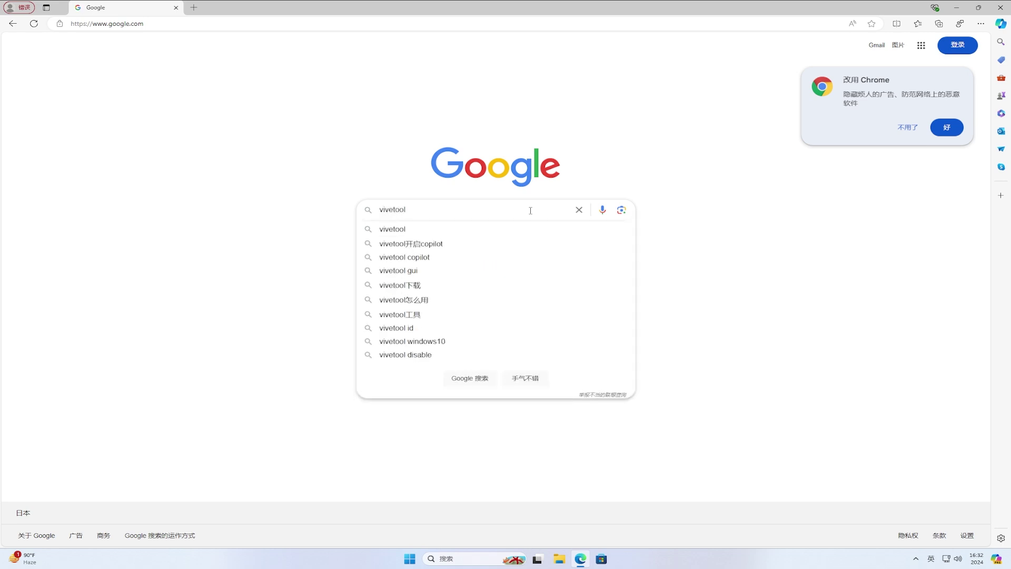
{"action": "left_click", "coordinate": [528, 234]}
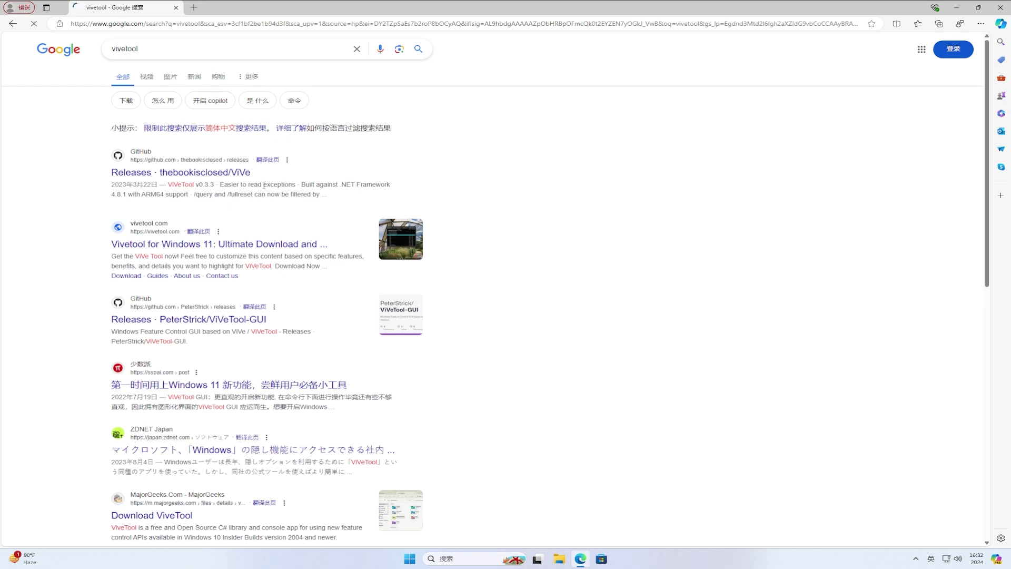
Step: Download ViVeTool-v0.3.3.zip from GitHub's ViVe releases page, show it in Downloads, and minimize Edge
{"action": "left_click", "coordinate": [238, 178]}
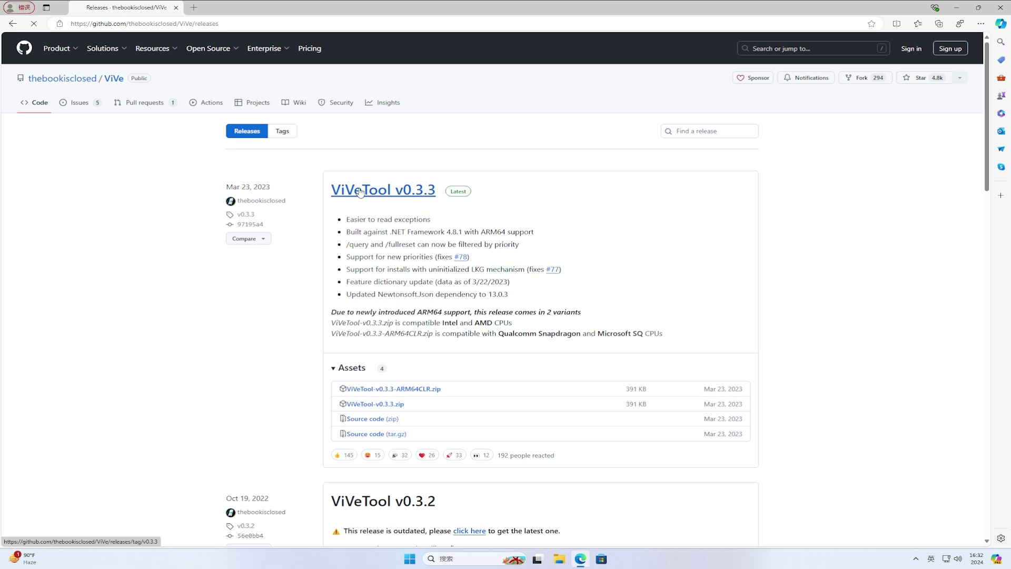
{"action": "left_click", "coordinate": [395, 410]}
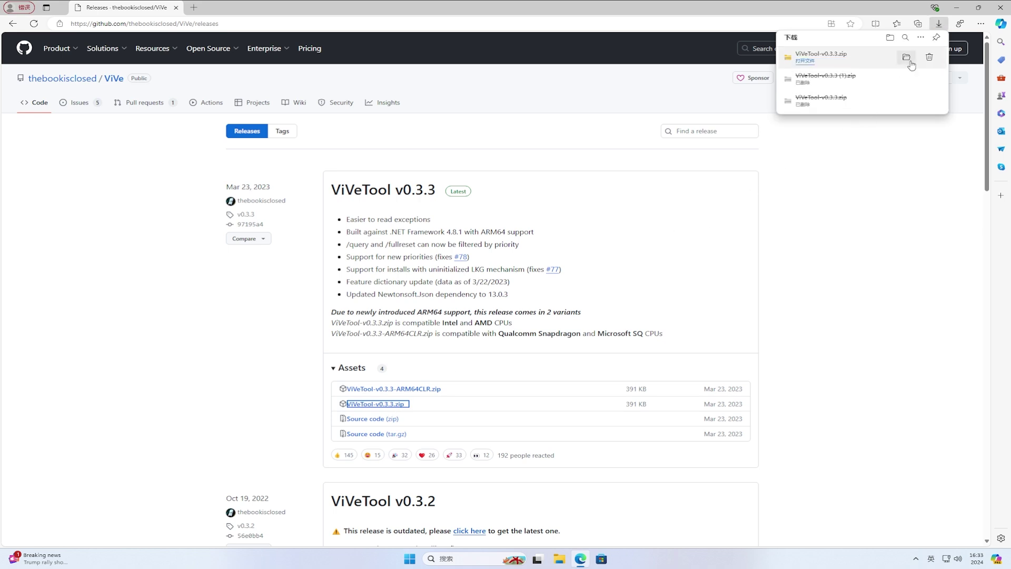
{"action": "left_click", "coordinate": [907, 59]}
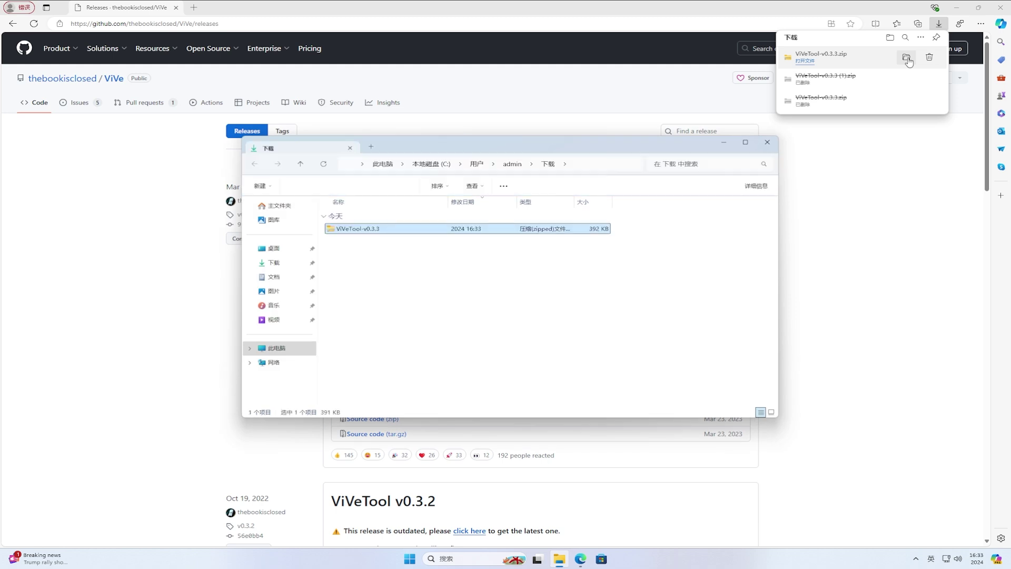
{"action": "left_click", "coordinate": [957, 7]}
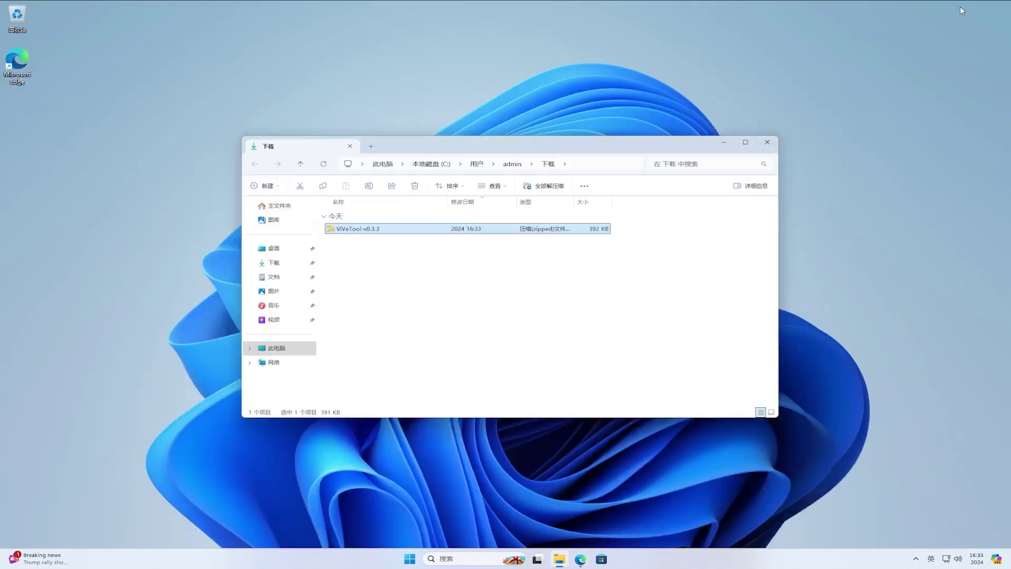
Step: Extract ViVeTool-v0.3.3.zip into its own ViVeTool-v0.3.3 folder in Downloads
{"action": "left_click", "coordinate": [396, 228]}
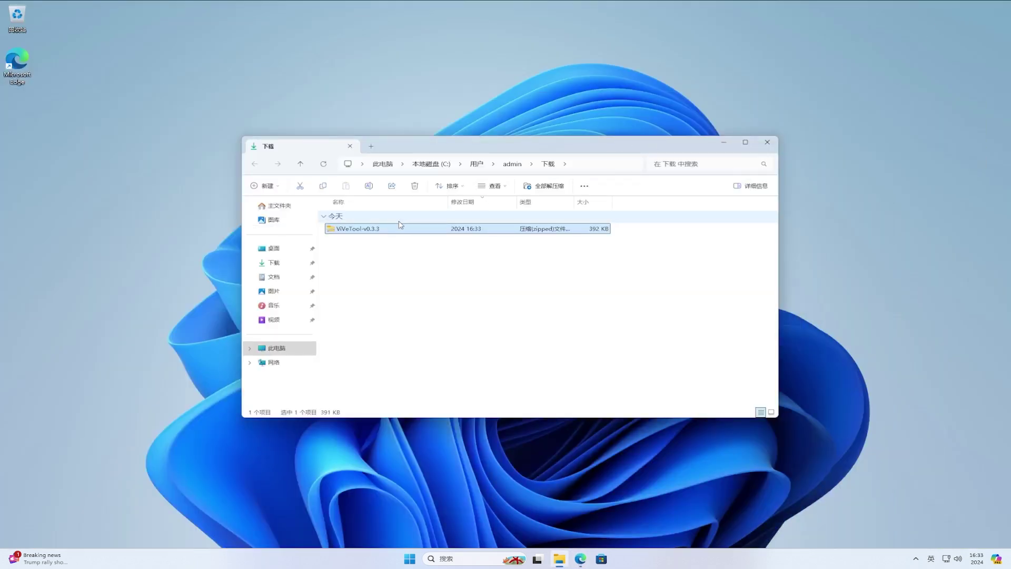
{"action": "right_click", "coordinate": [380, 232]}
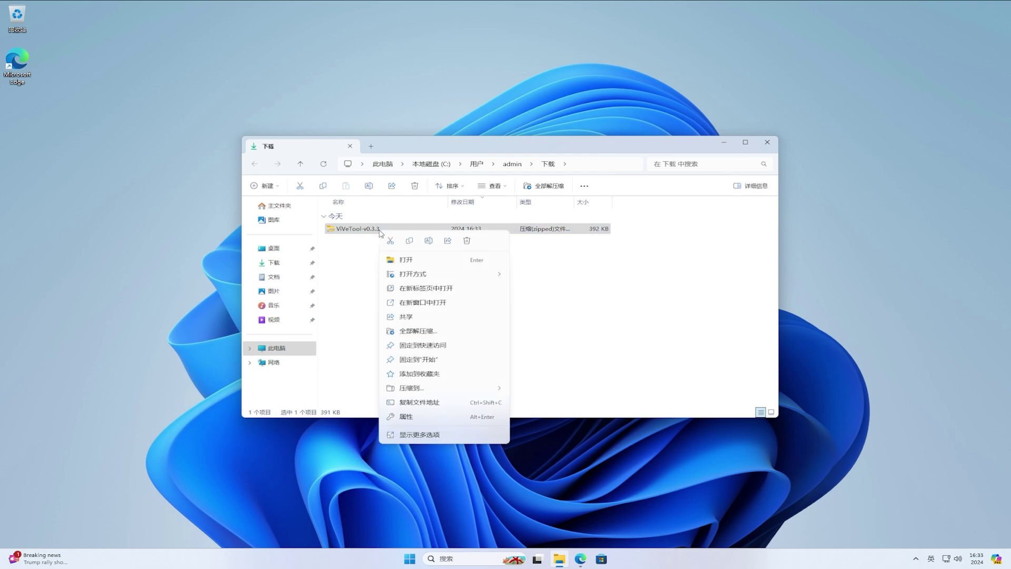
{"action": "left_click", "coordinate": [440, 331]}
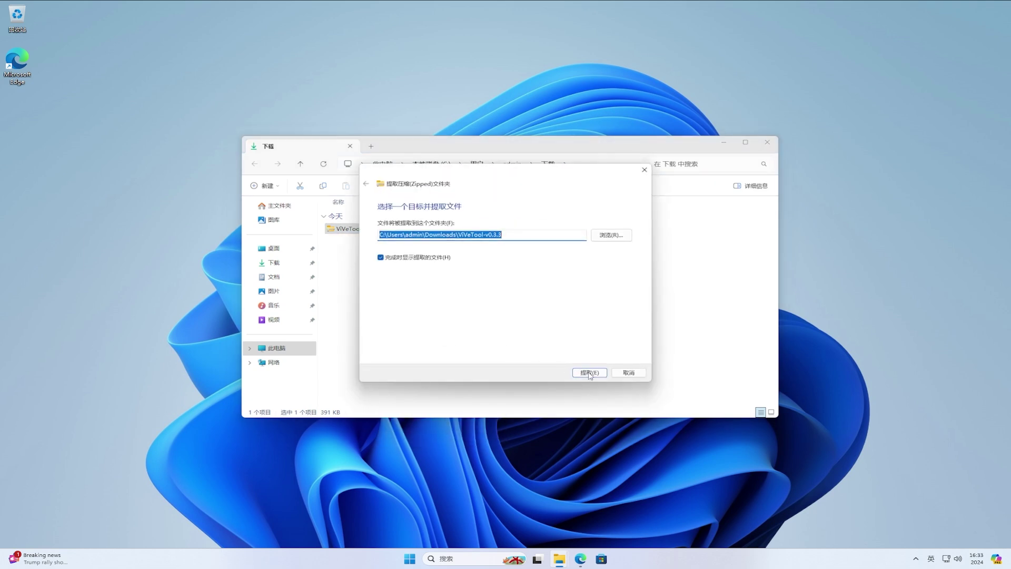
{"action": "left_click", "coordinate": [588, 371]}
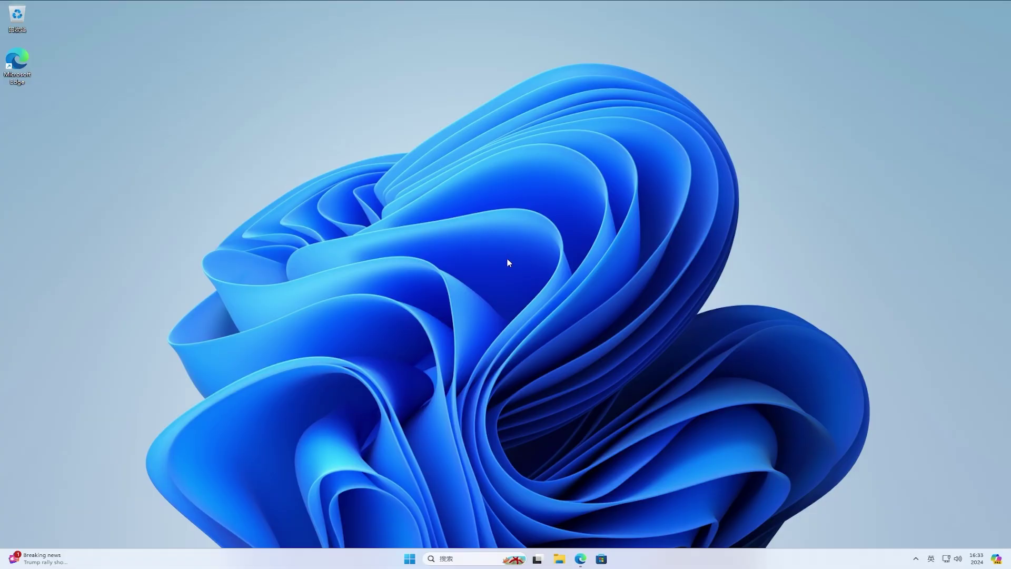
Step: Copy the ViVeTool-v0.3.3 folder's full path from the address bar, then close File Explorer
{"action": "left_click", "coordinate": [559, 559]}
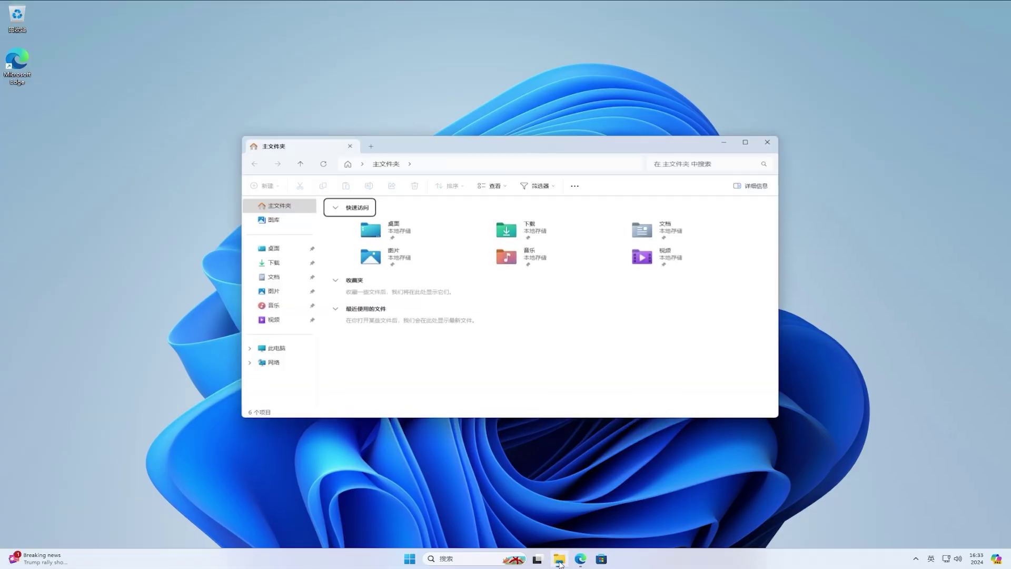
{"action": "left_click", "coordinate": [289, 265]}
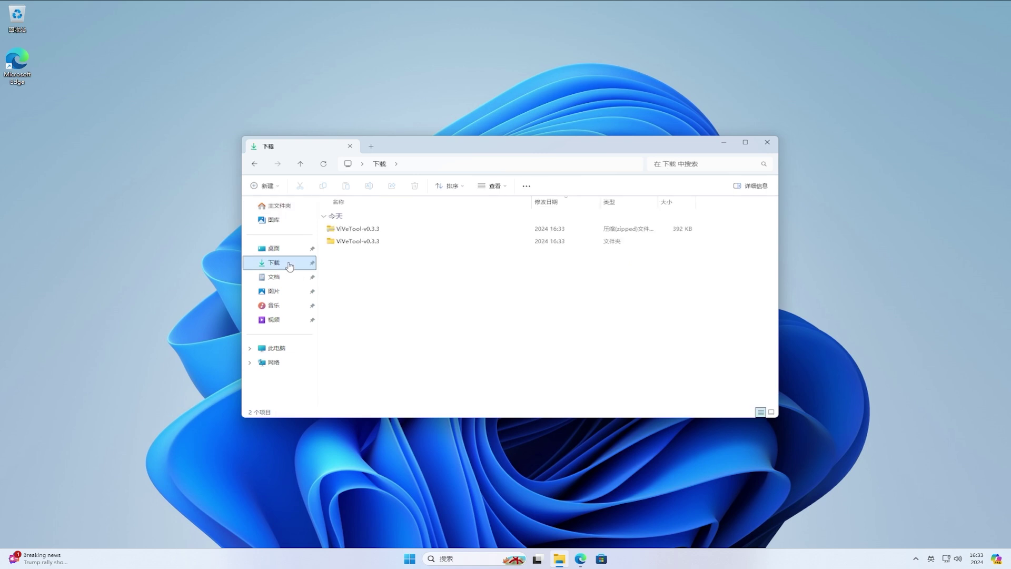
{"action": "left_click", "coordinate": [378, 241]}
{"action": "double_click", "coordinate": [379, 241]}
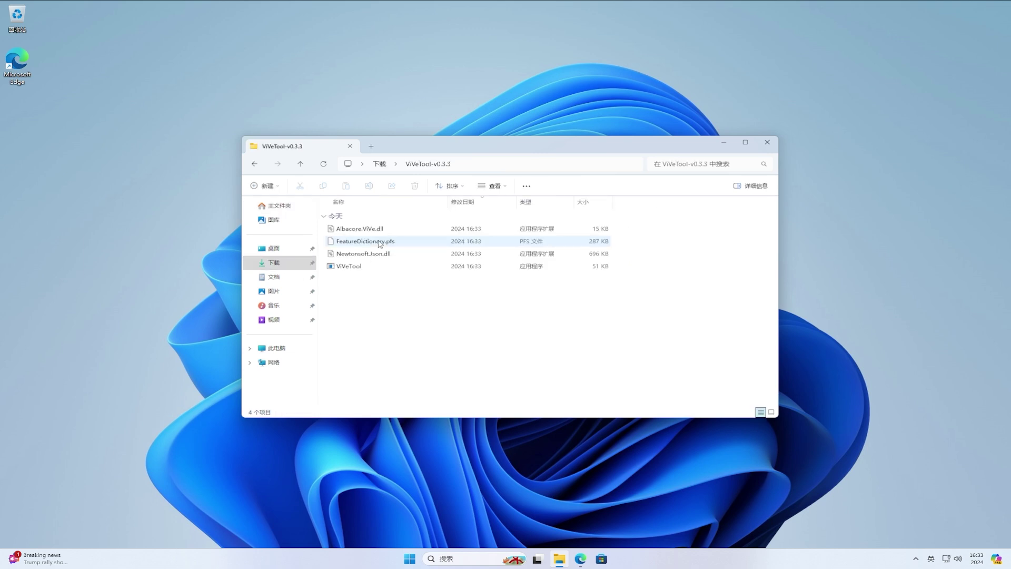
{"action": "left_click", "coordinate": [550, 162]}
{"action": "key", "text": "ctrl+c"}
{"action": "right_click", "coordinate": [549, 163]}
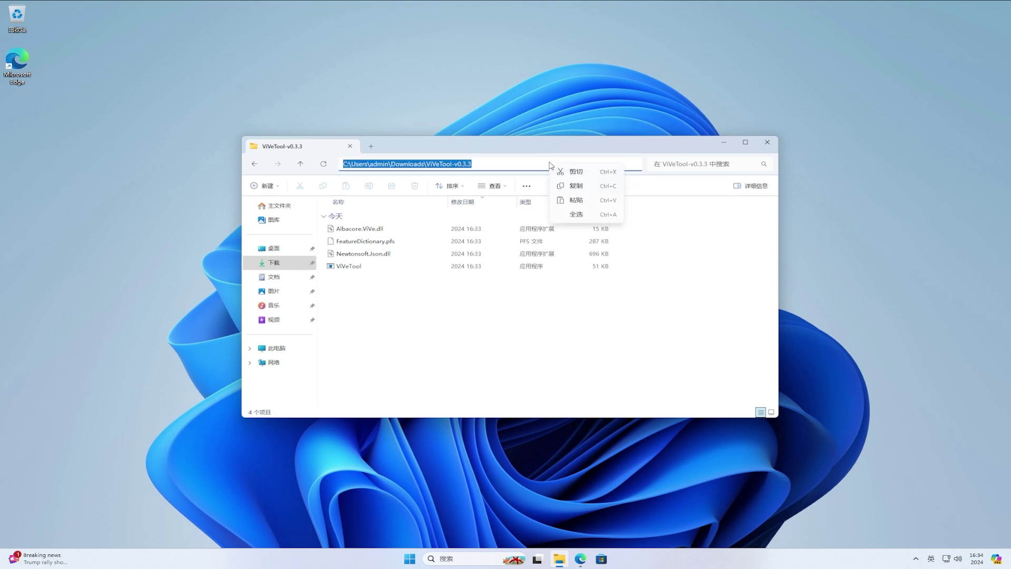
{"action": "left_click", "coordinate": [581, 188]}
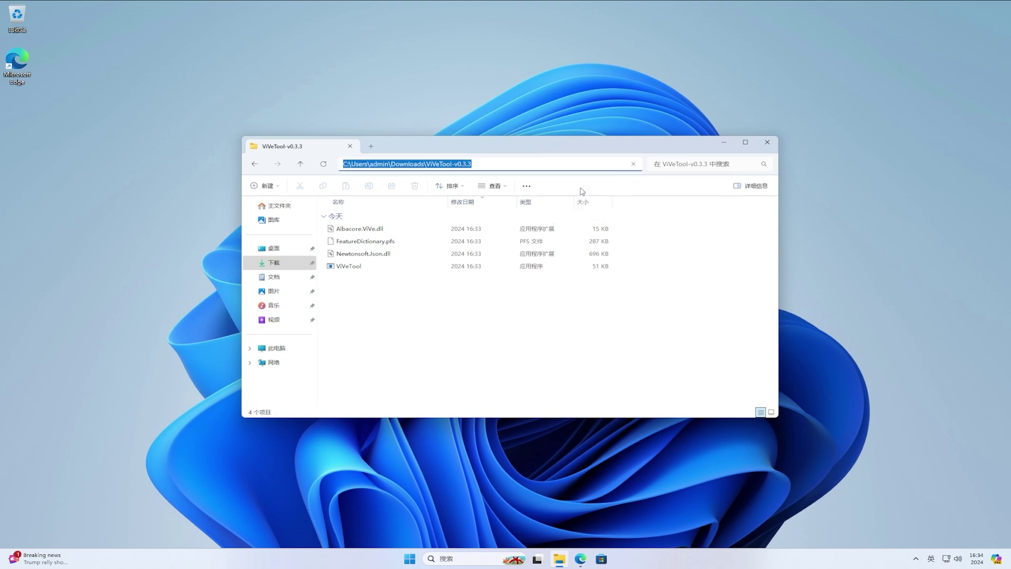
{"action": "left_click", "coordinate": [766, 143]}
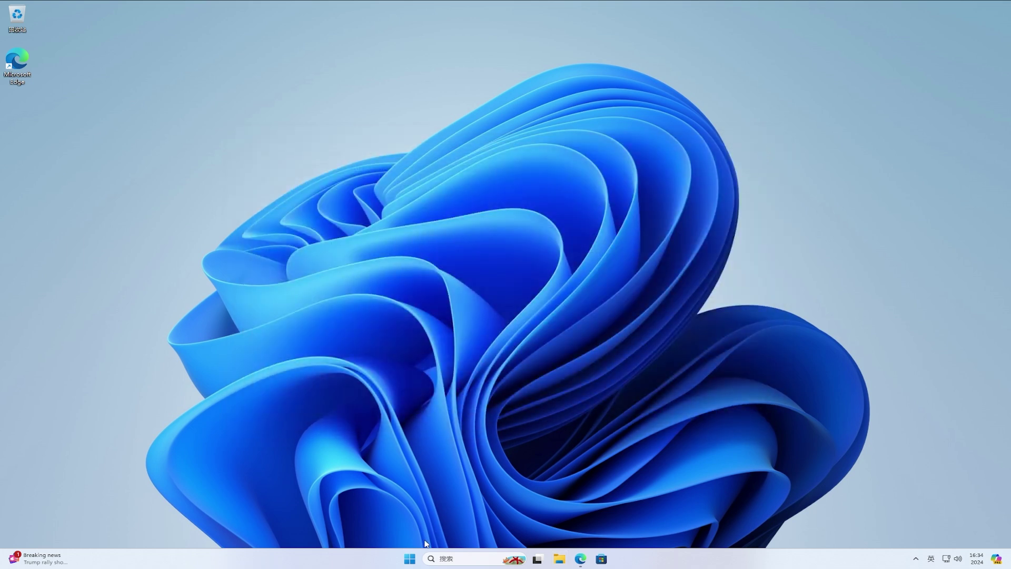
Step: Launch Command Prompt as administrator from a Start menu search for cmd
{"action": "left_click", "coordinate": [413, 558]}
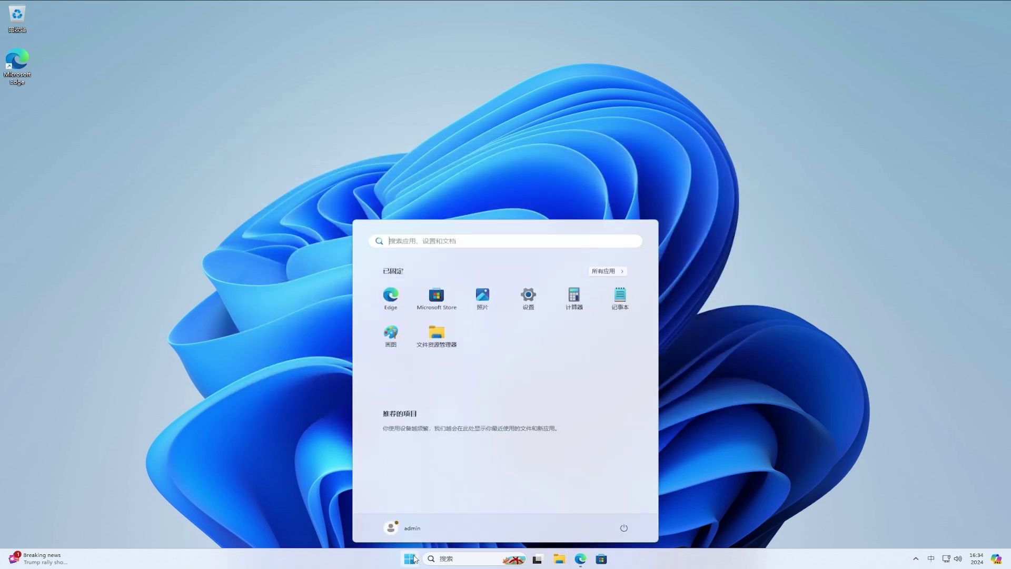
{"action": "key", "text": "shift"}
{"action": "type", "text": "cmd"}
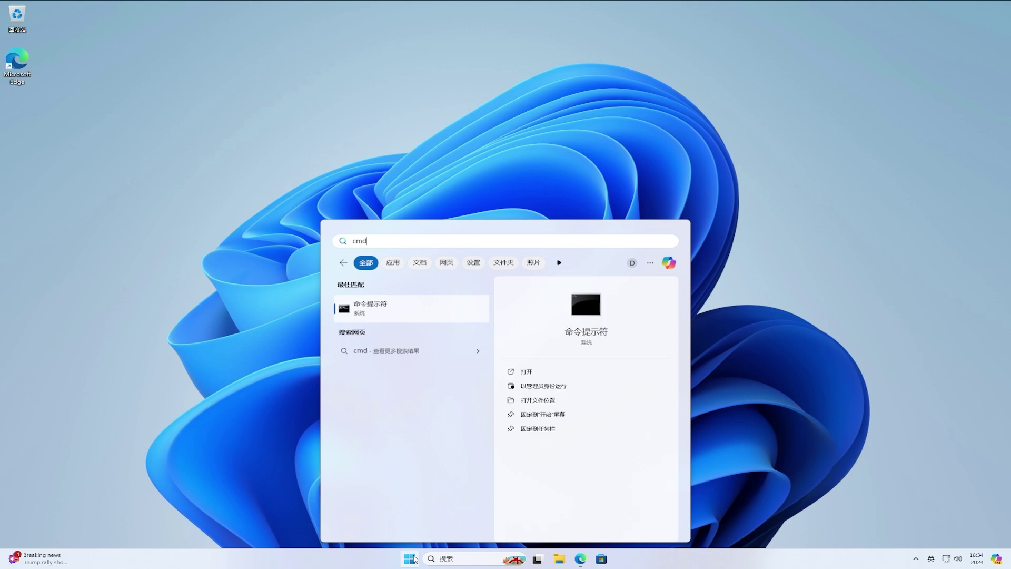
{"action": "left_click", "coordinate": [567, 391]}
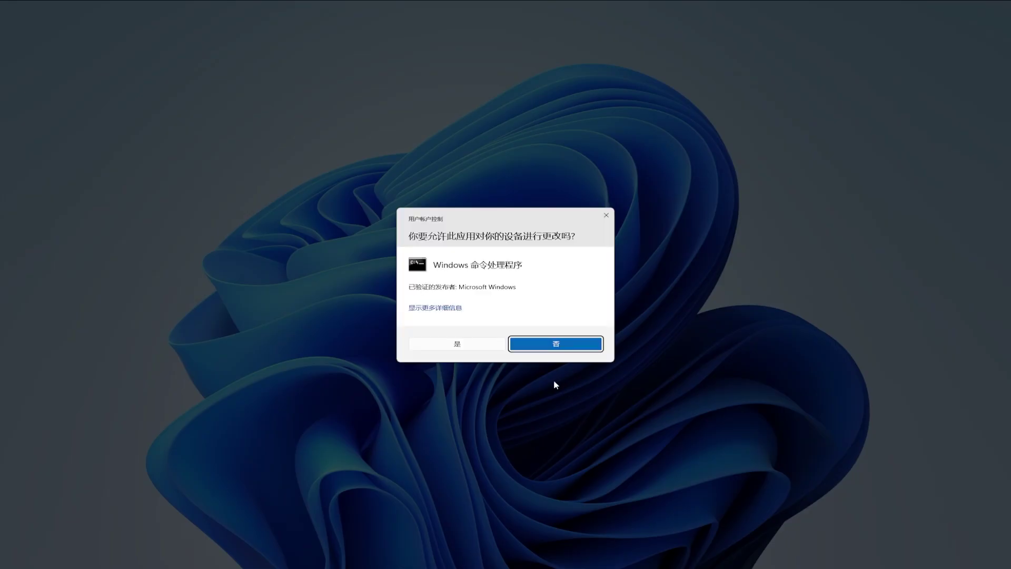
{"action": "left_click", "coordinate": [484, 346]}
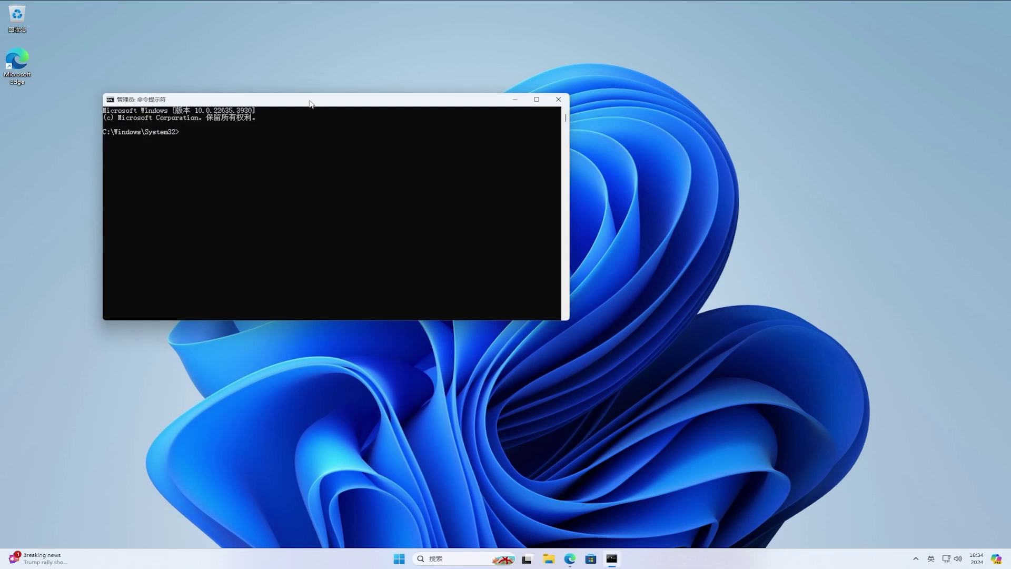
{"action": "left_click_drag", "start_coordinate": [310, 104], "coordinate": [475, 176]}
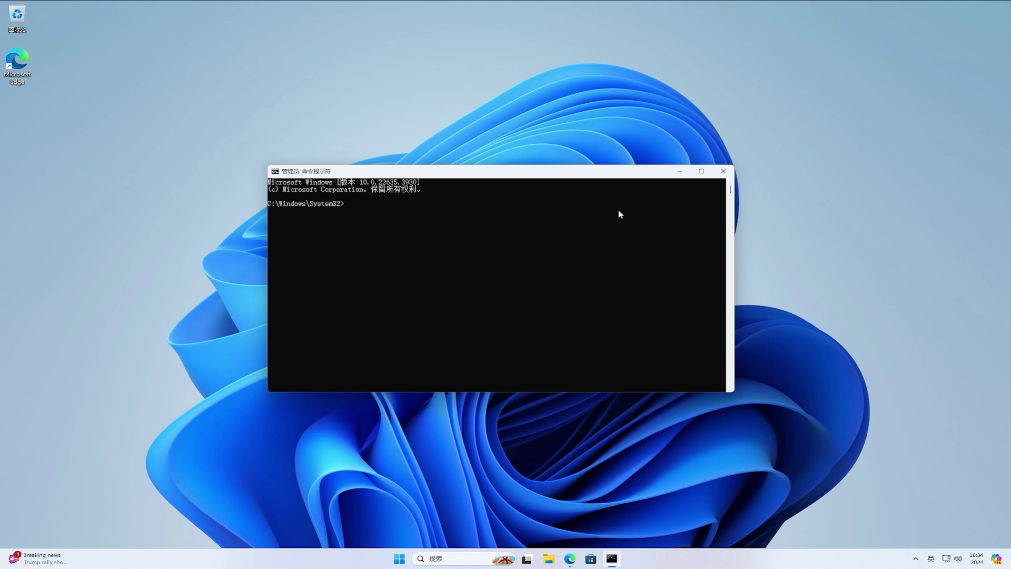
Step: Change into the pasted ViVeTool folder and run vivetool /enable /id:48433719,47205210,49221331
{"action": "type", "text": "cd"}
{"action": "key", "text": "ctrl+v"}
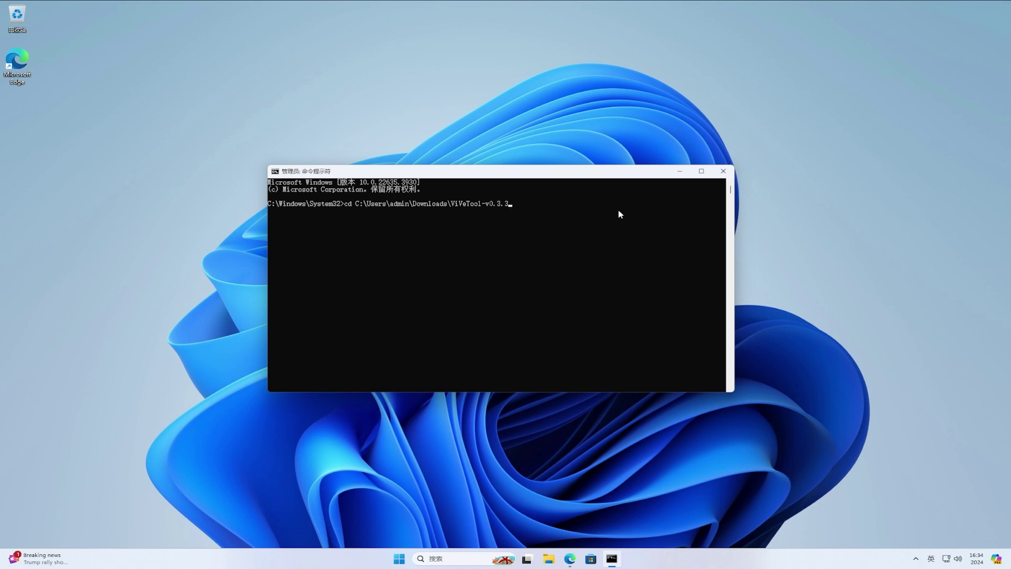
{"action": "key", "text": "Return"}
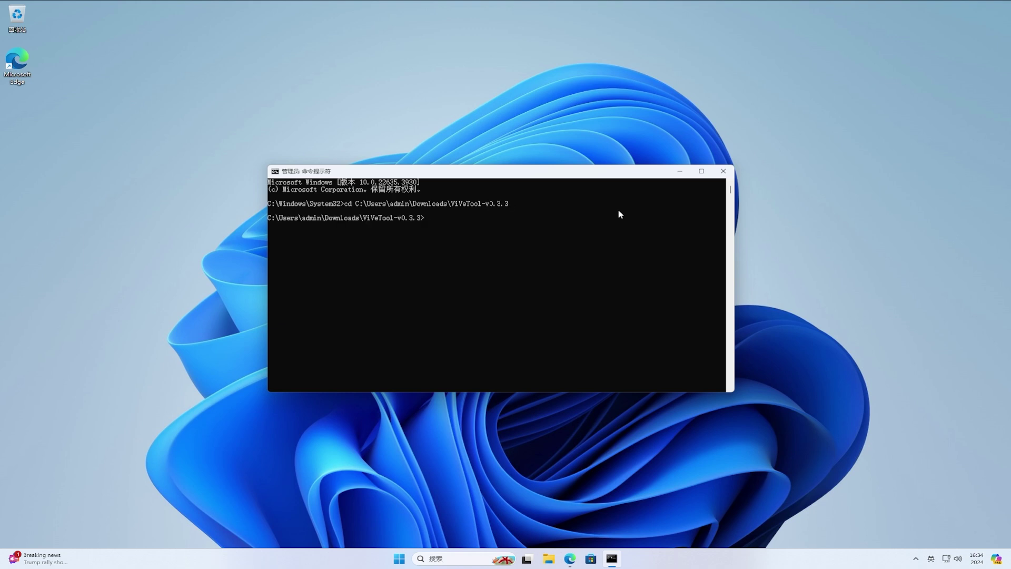
{"action": "type", "text": "vivetool /enable /id:48433719,47205210"}
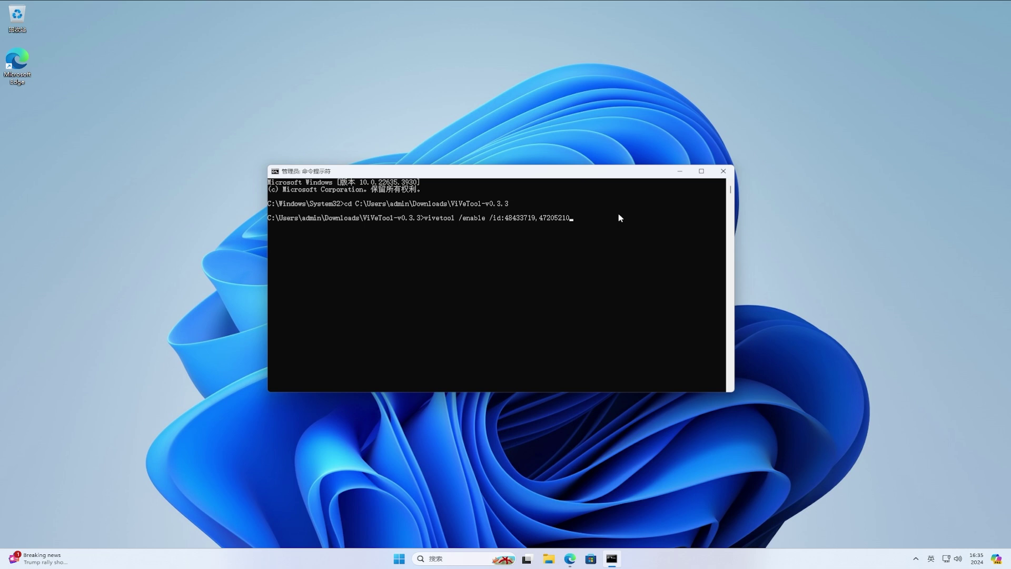
{"action": "type", "text": ",49221331"}
{"action": "key", "text": "Return"}
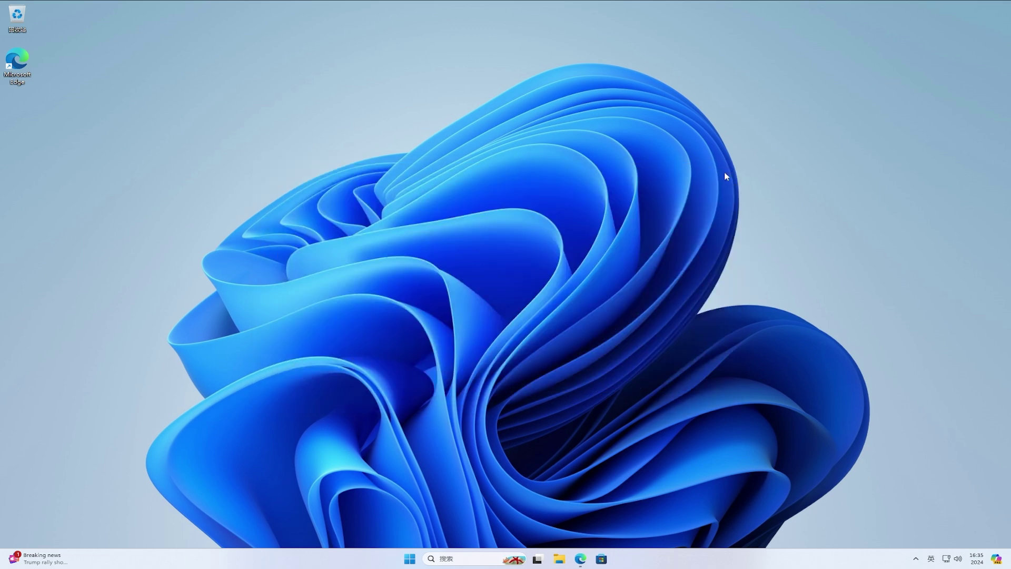
Step: Restart the PC from the Start menu's power options, then reopen Start after signing back in
{"action": "left_click", "coordinate": [410, 558]}
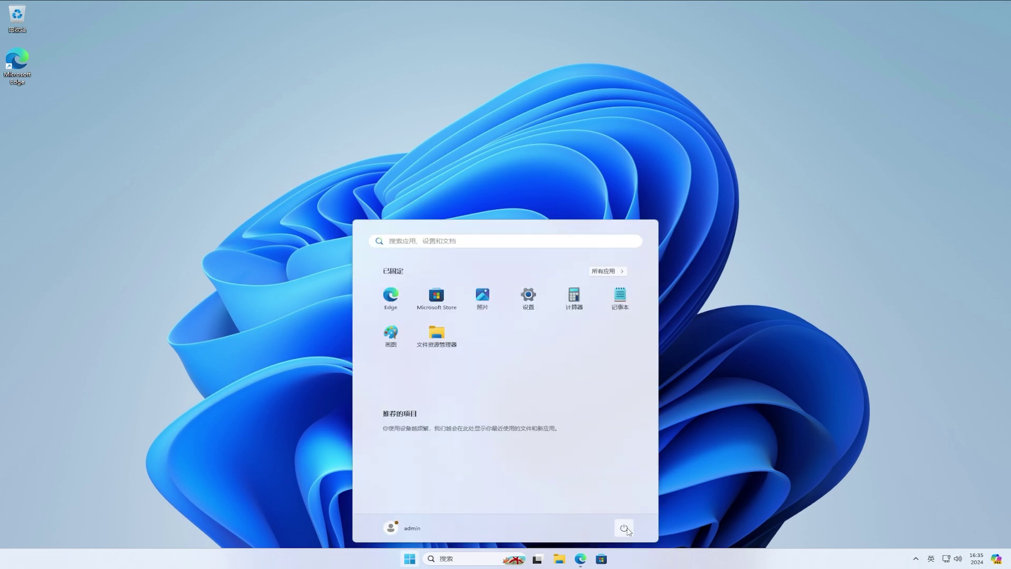
{"action": "left_click", "coordinate": [624, 528]}
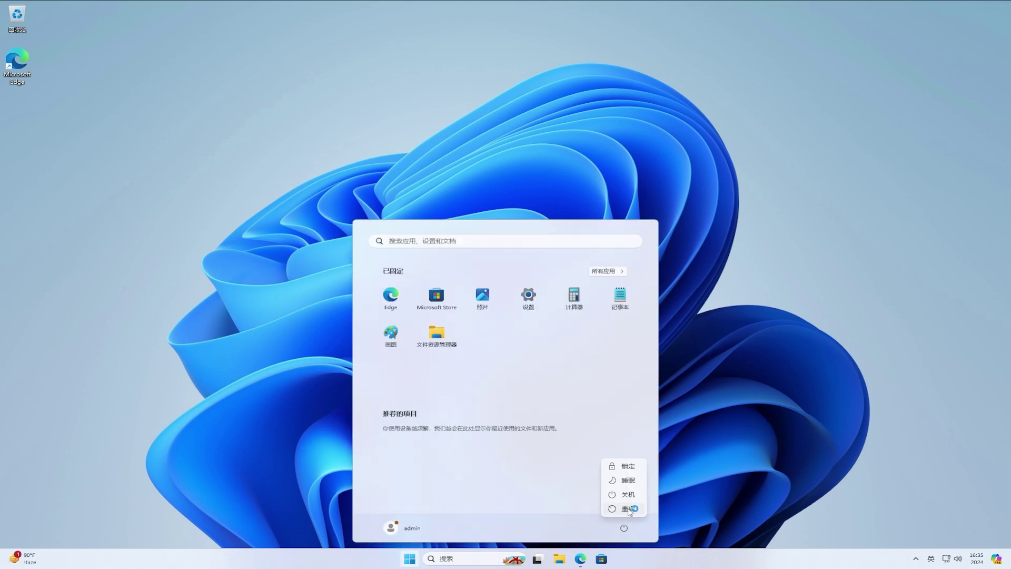
{"action": "left_click", "coordinate": [629, 508]}
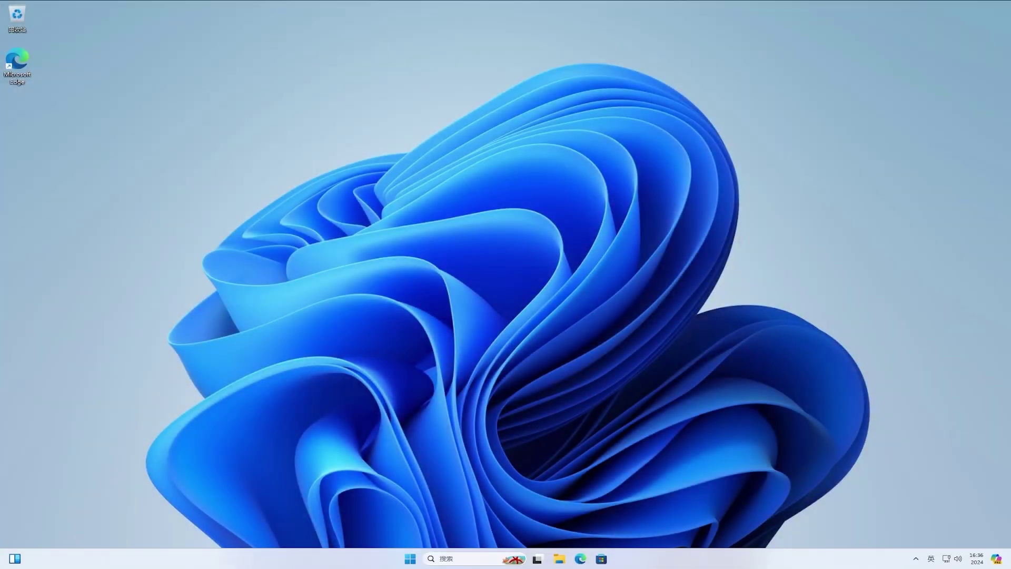
{"action": "left_click", "coordinate": [410, 559]}
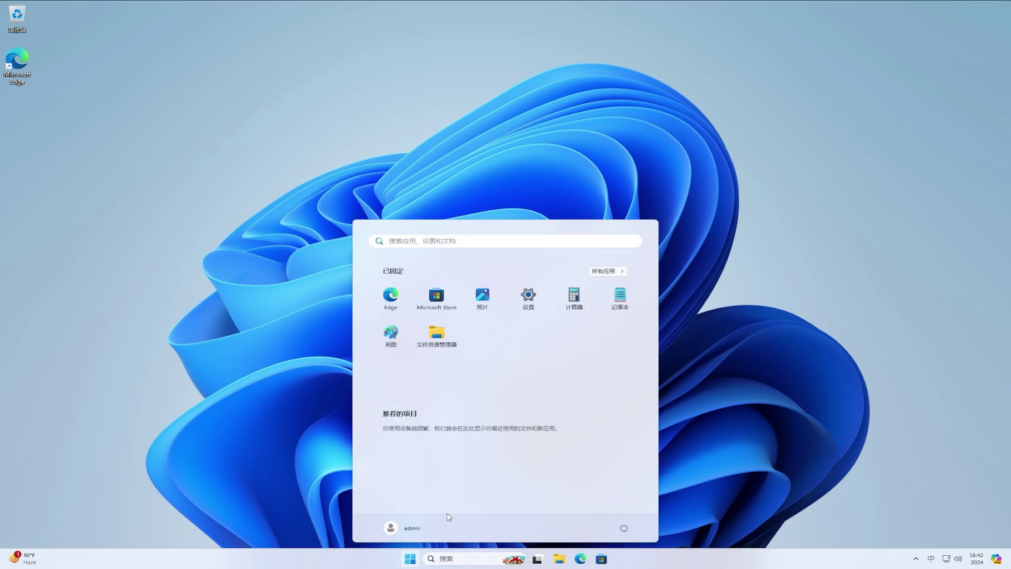
Step: Show All apps and switch its layout to Grid, then to Category
{"action": "left_click", "coordinate": [608, 272]}
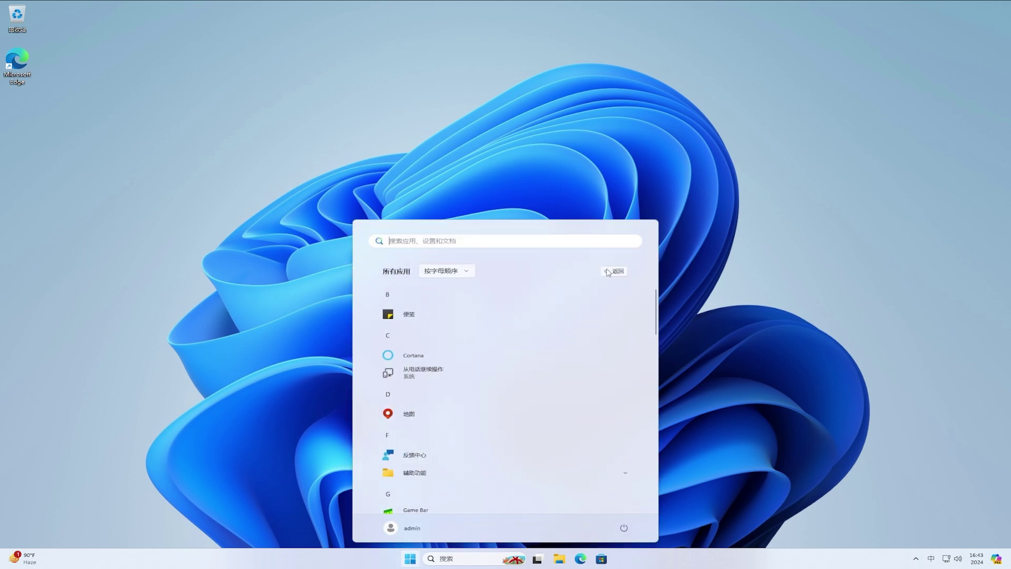
{"action": "left_click", "coordinate": [446, 271]}
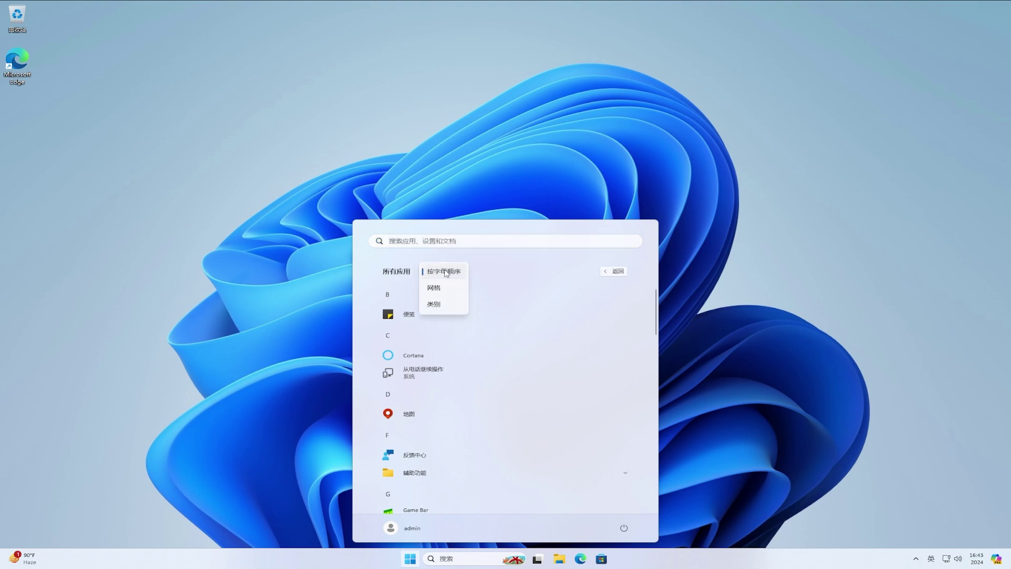
{"action": "left_click", "coordinate": [445, 288]}
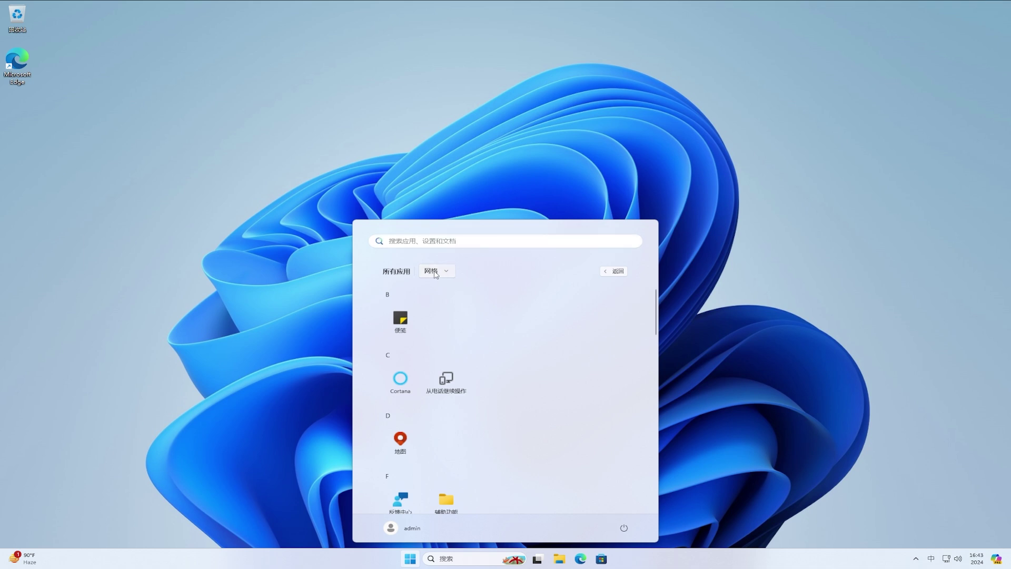
{"action": "left_click", "coordinate": [436, 274]}
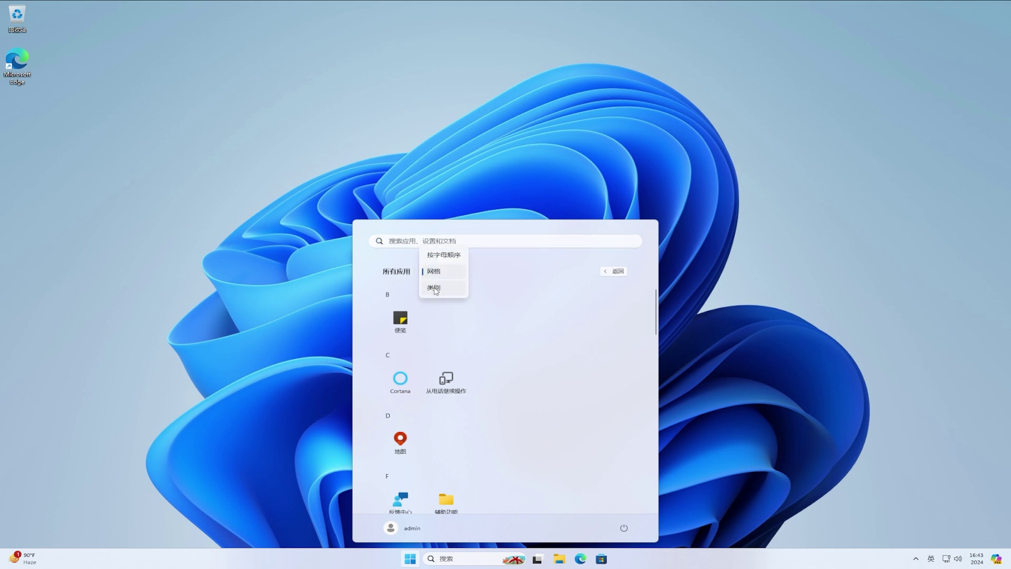
{"action": "left_click", "coordinate": [435, 289]}
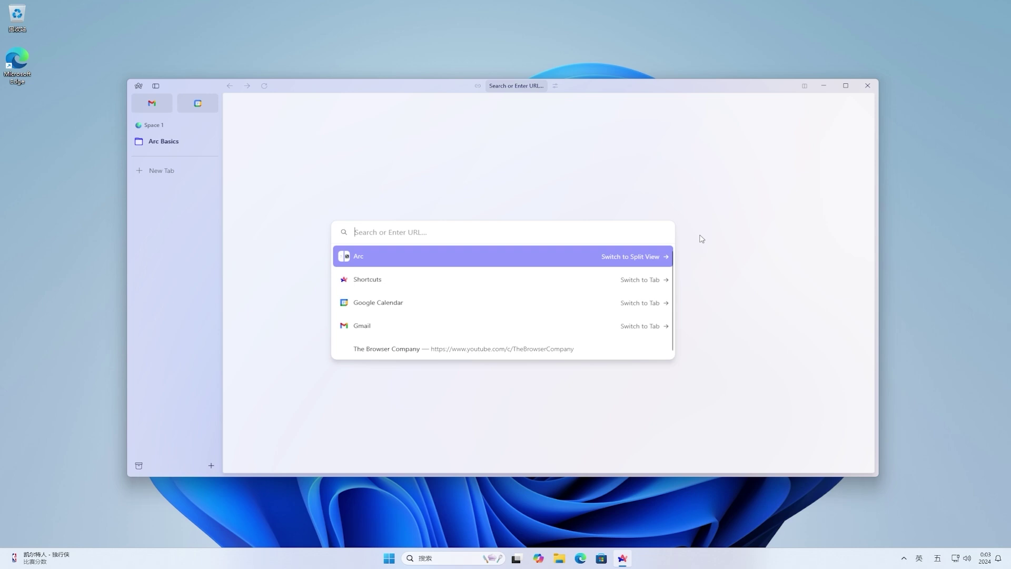
Step: Close Arc and open File Explorer from the taskbar
{"action": "left_click", "coordinate": [867, 86]}
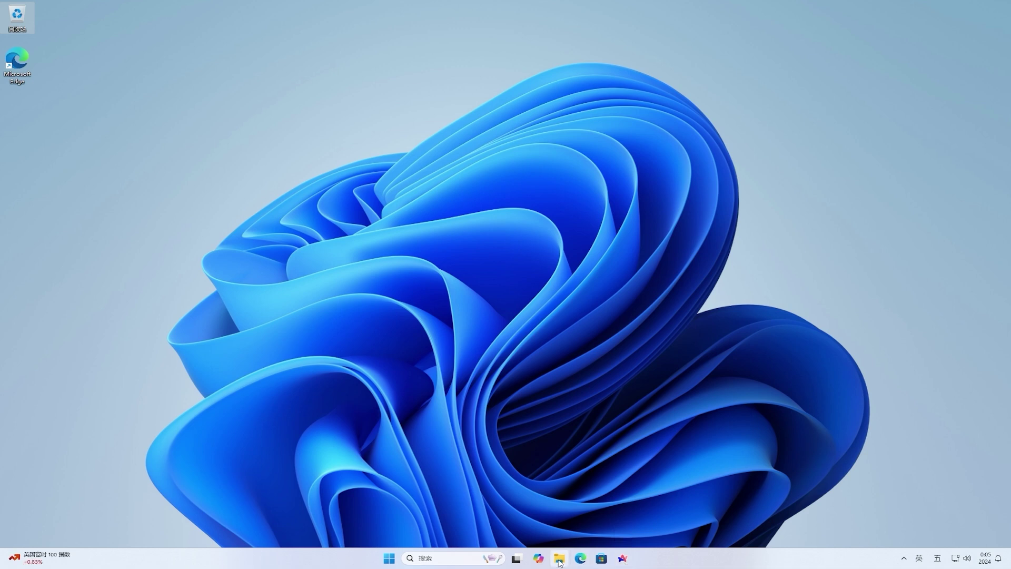
{"action": "left_click", "coordinate": [560, 563]}
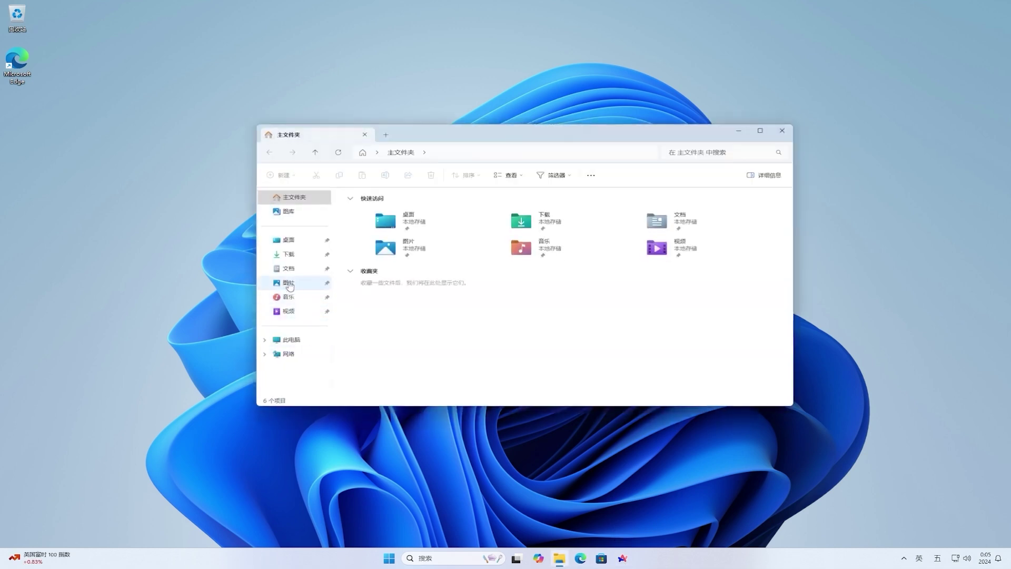
Step: Run the Arc修复 tool from Downloads, repair the Arc browser, and dismiss the completion message
{"action": "left_click", "coordinate": [289, 253]}
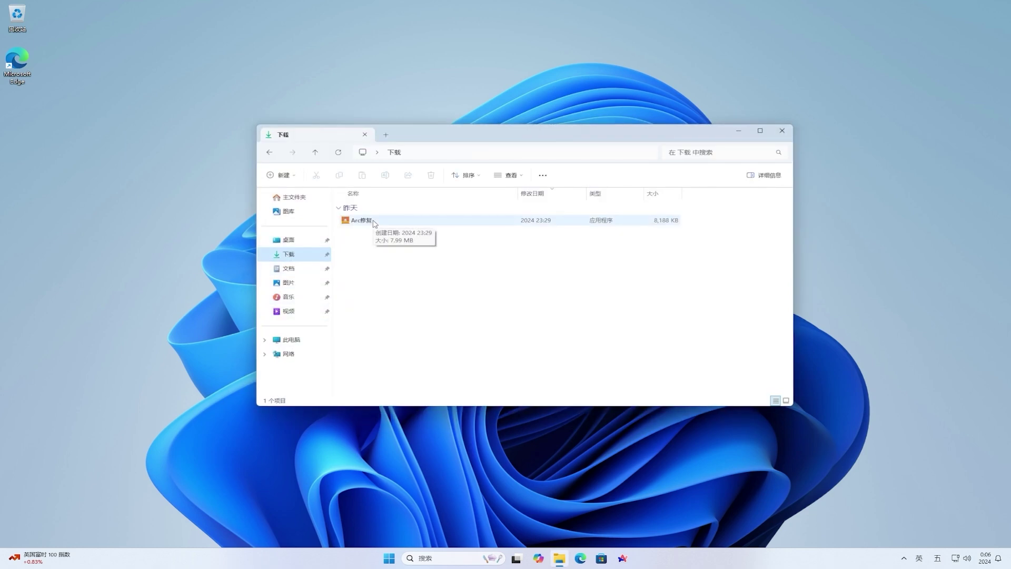
{"action": "double_click", "coordinate": [373, 222]}
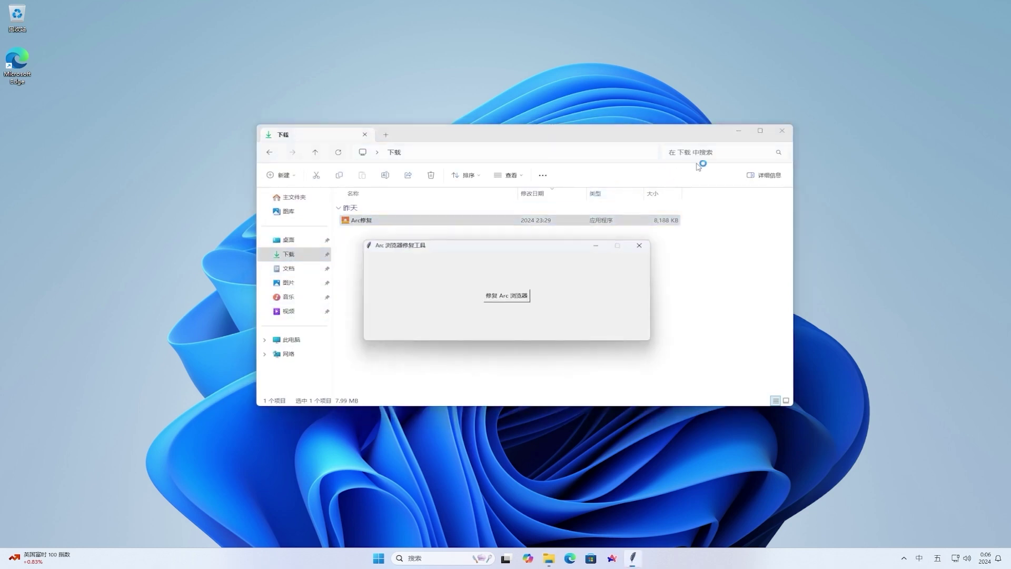
{"action": "left_click", "coordinate": [737, 131]}
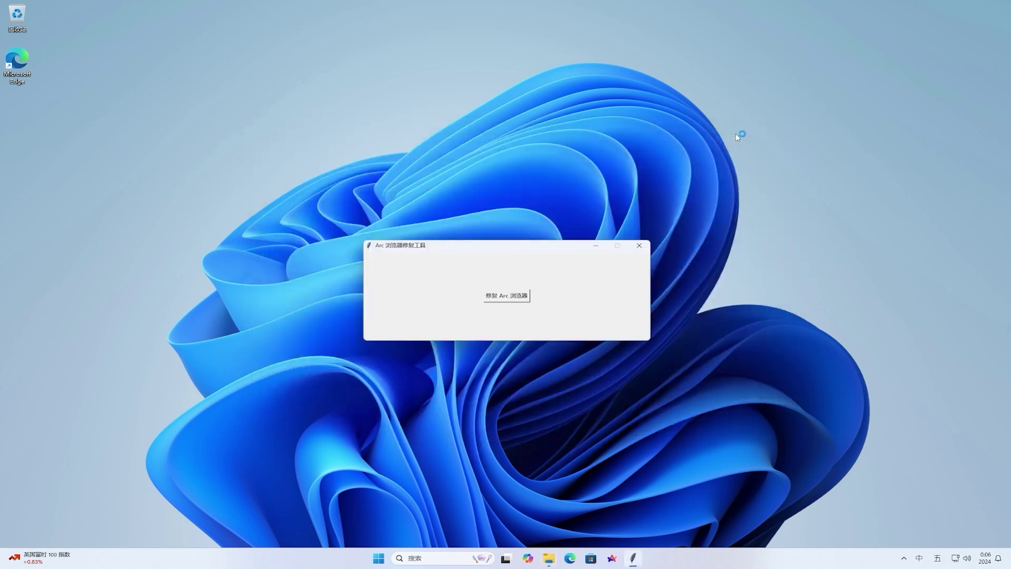
{"action": "left_click", "coordinate": [515, 297]}
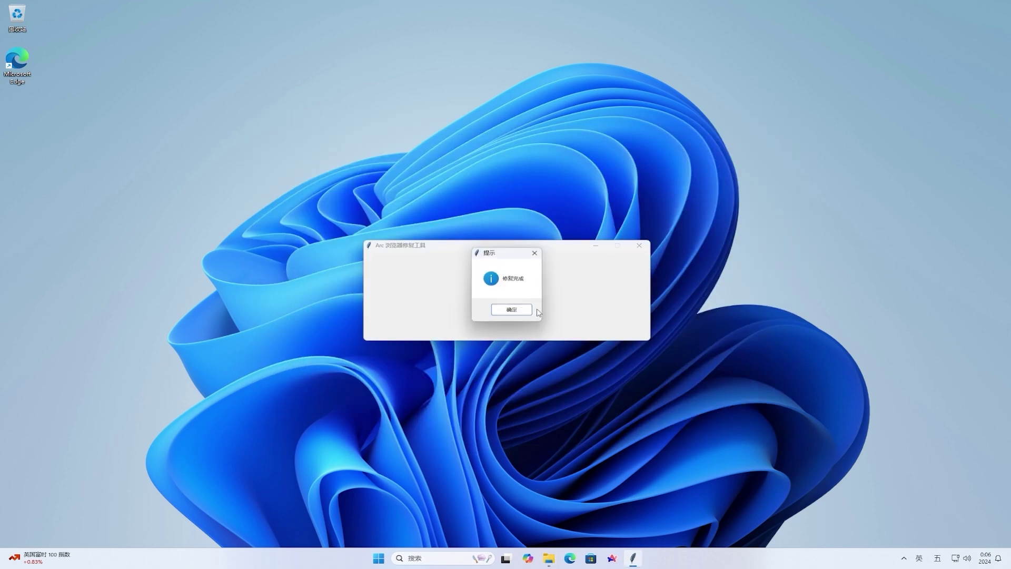
{"action": "left_click", "coordinate": [514, 311]}
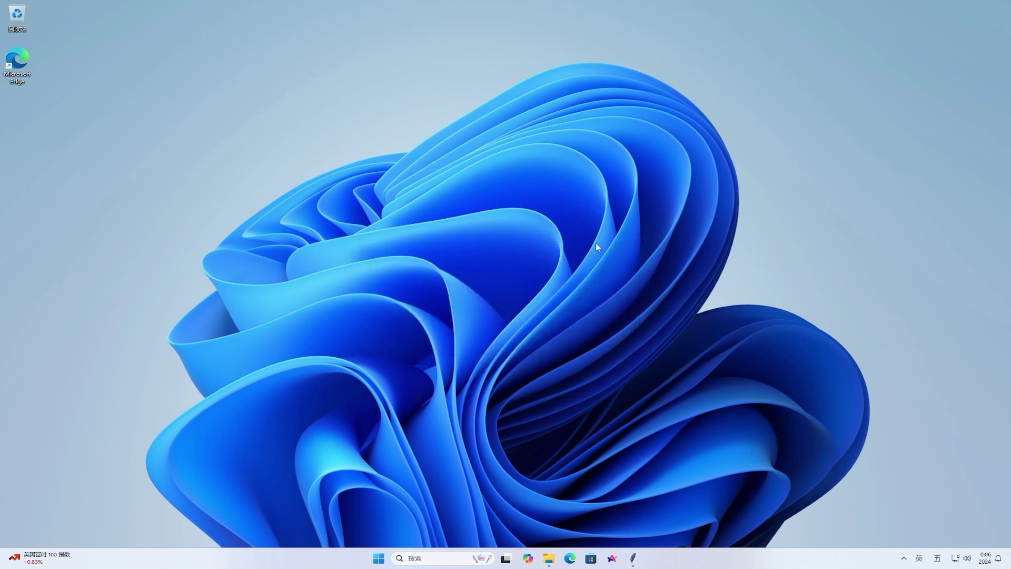
Step: Relaunch Arc and check for updates, confirming version 1.5.0 (31351) has none available
{"action": "left_click", "coordinate": [612, 559]}
{"action": "left_click", "coordinate": [611, 559]}
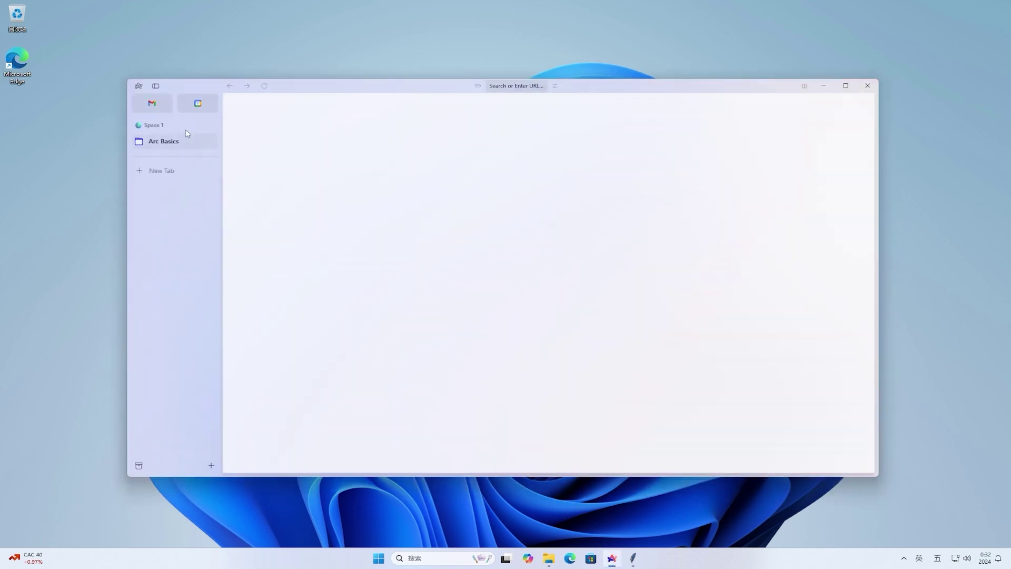
{"action": "left_click", "coordinate": [139, 86]}
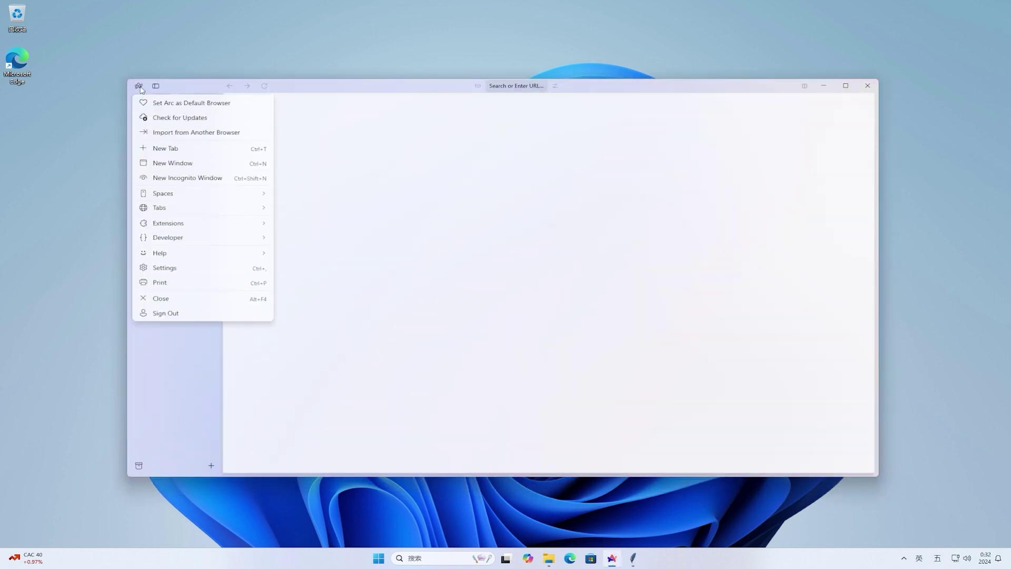
{"action": "left_click", "coordinate": [216, 119]}
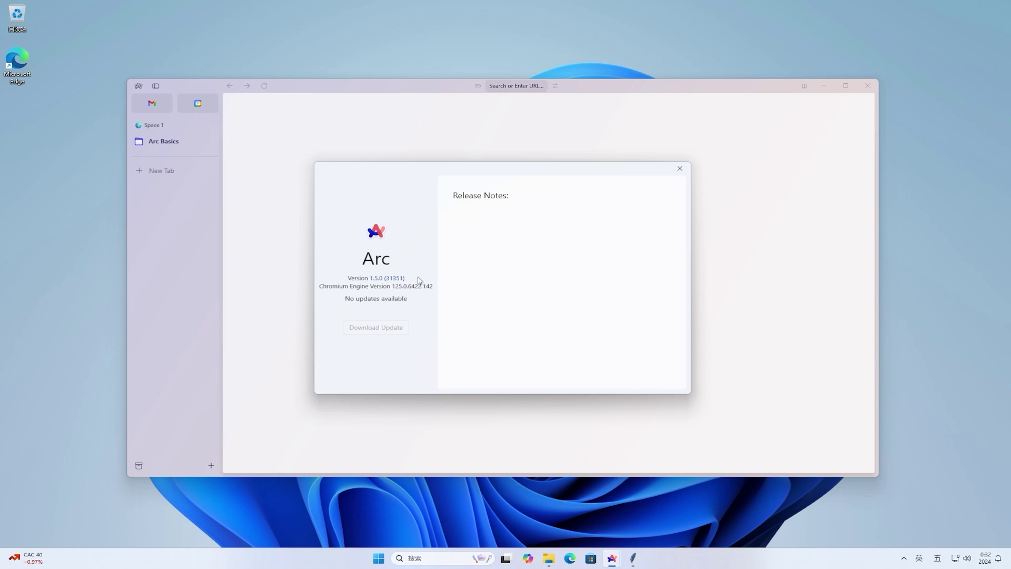
{"action": "left_click", "coordinate": [679, 169]}
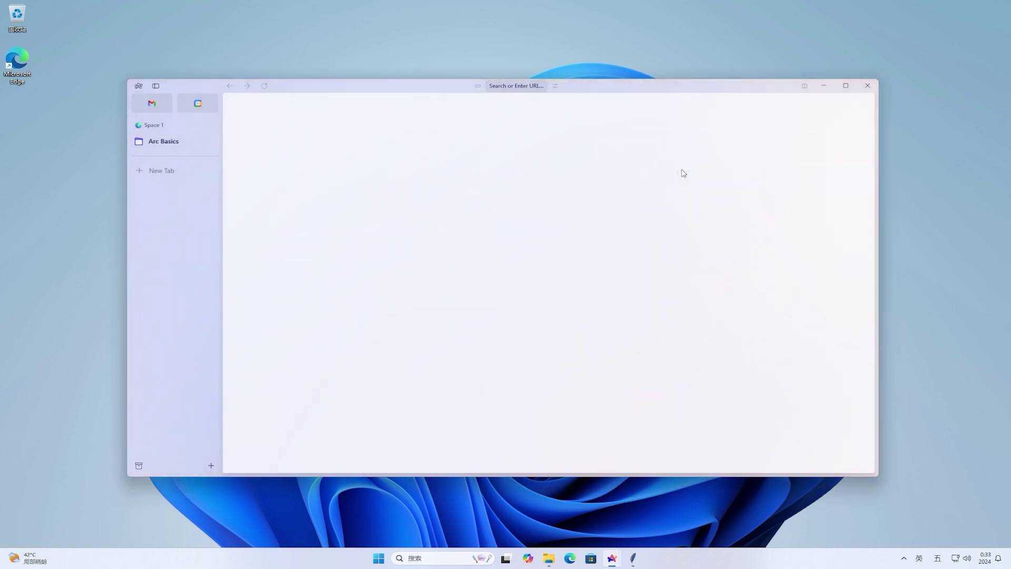
Step: Download Arc.appinstaller from the pasted releases.arc.net URL and reveal it in File Explorer
{"action": "left_click", "coordinate": [154, 169]}
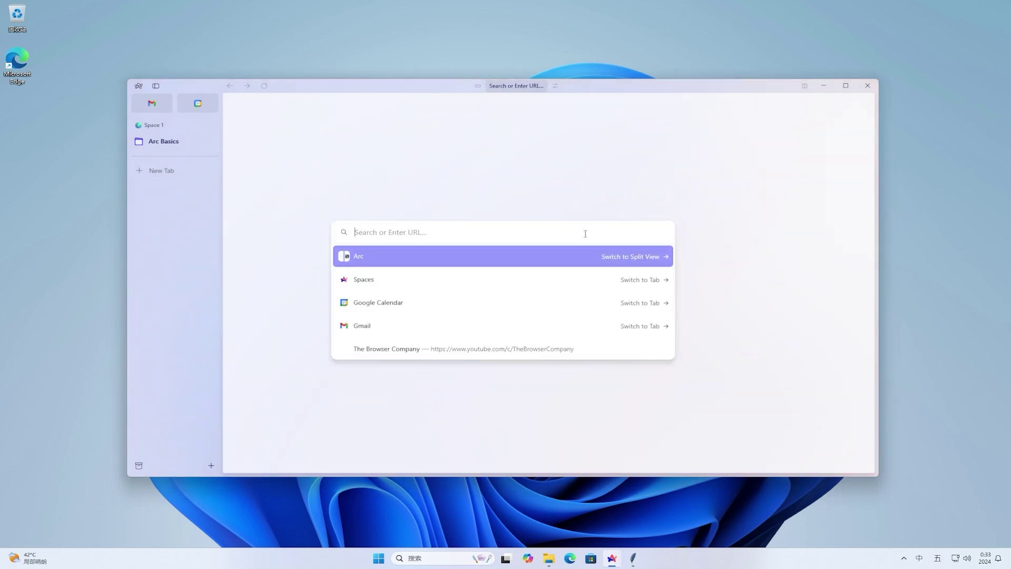
{"action": "type", "text": "https://releases.arc.net/windows/prod/Arc.appinstaller"}
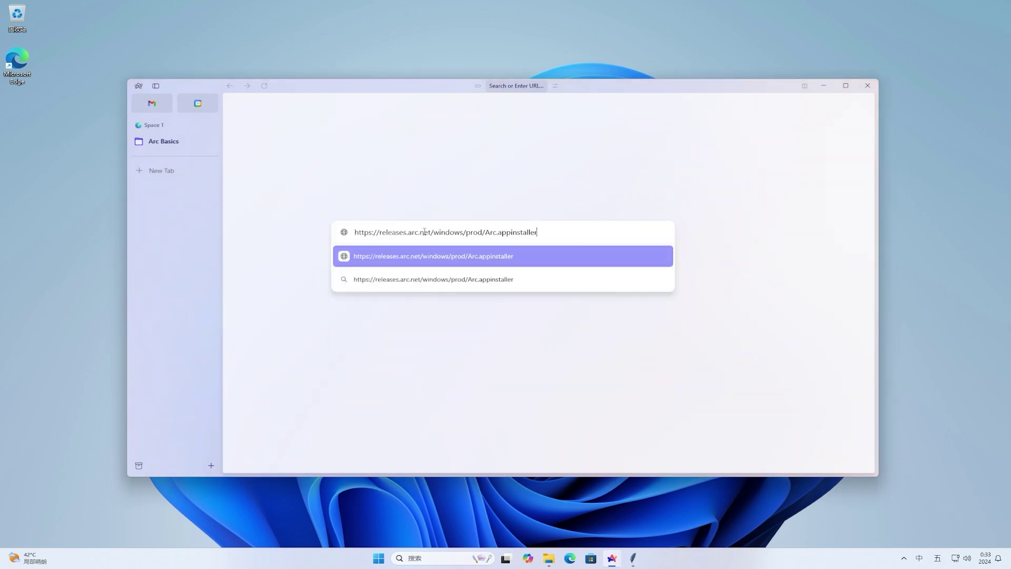
{"action": "key", "text": "Return"}
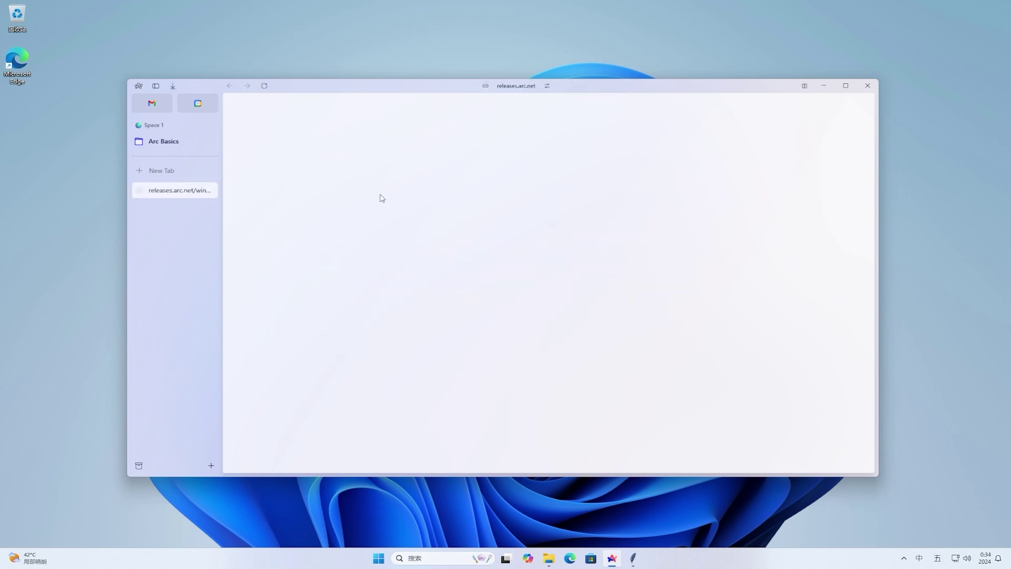
{"action": "left_click", "coordinate": [175, 87]}
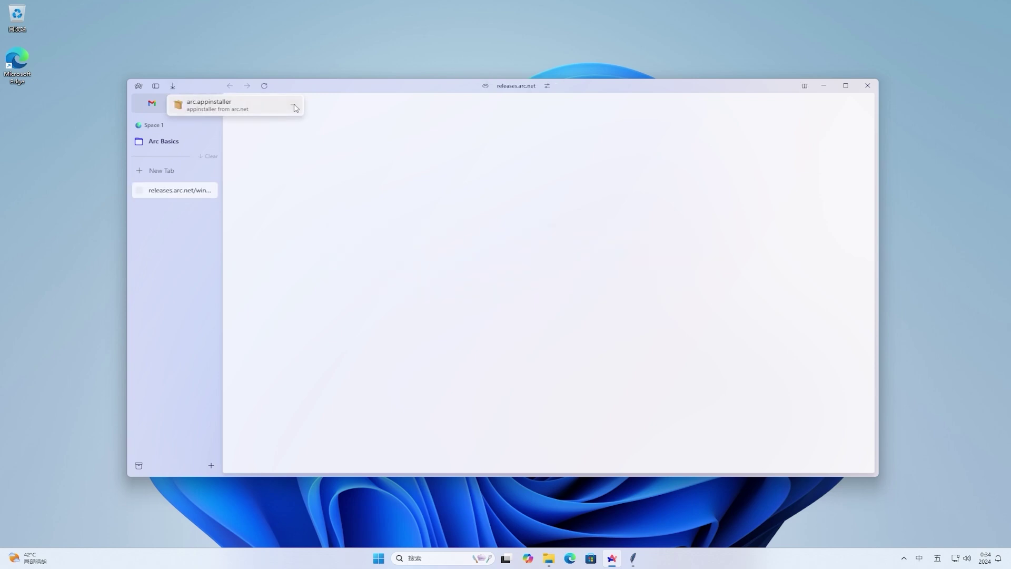
{"action": "left_click", "coordinate": [294, 107]}
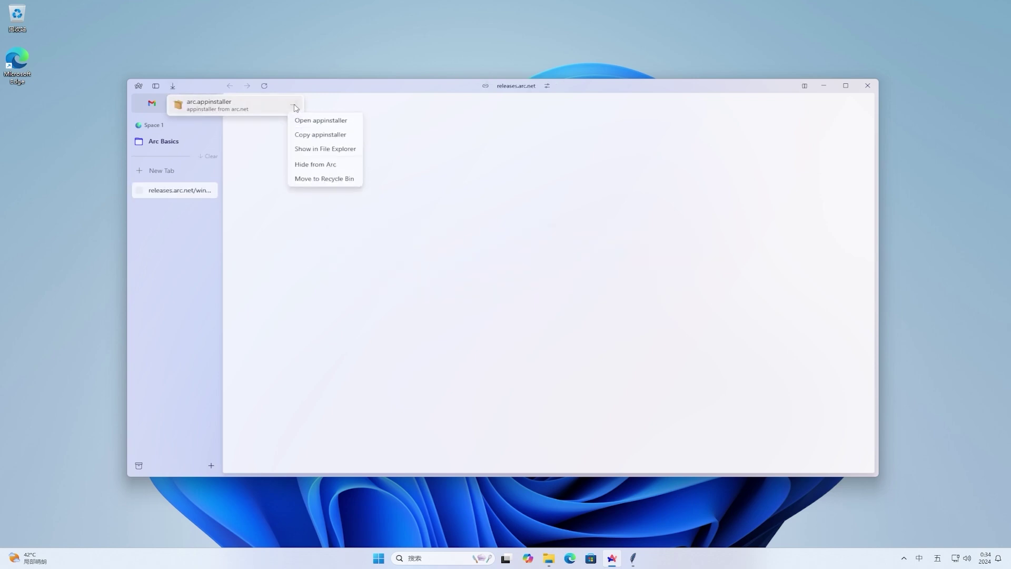
{"action": "left_click", "coordinate": [334, 150]}
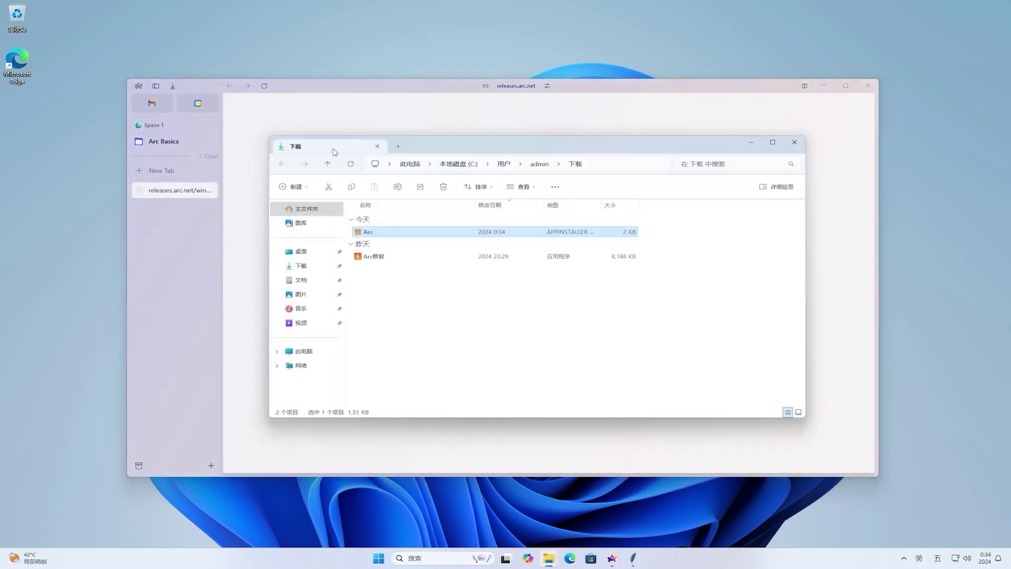
Step: Open Arc.appinstaller in Notepad, copy the Arc.x64.msix download URL, then minimize Notepad
{"action": "right_click", "coordinate": [436, 238]}
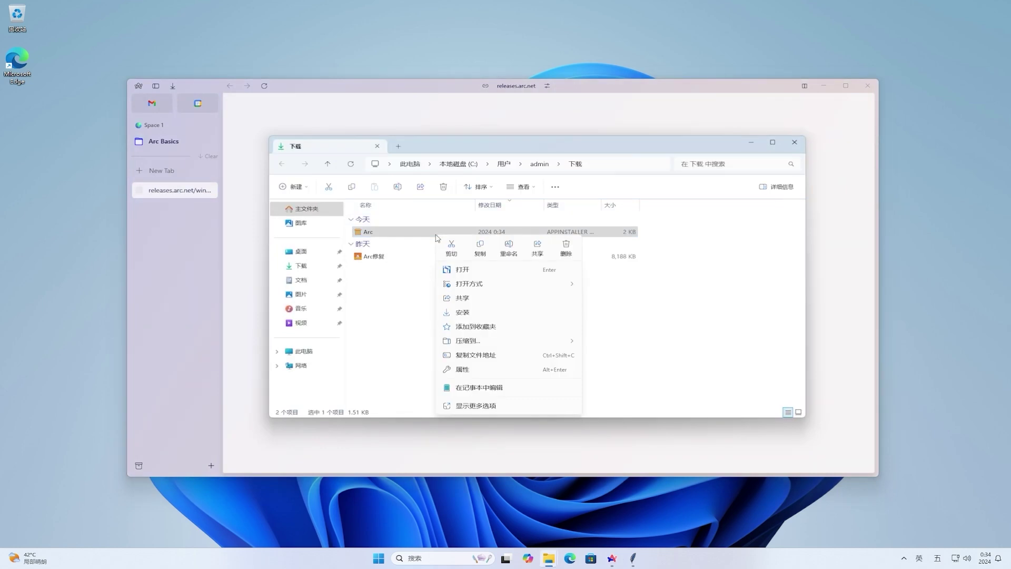
{"action": "left_click", "coordinate": [512, 387]}
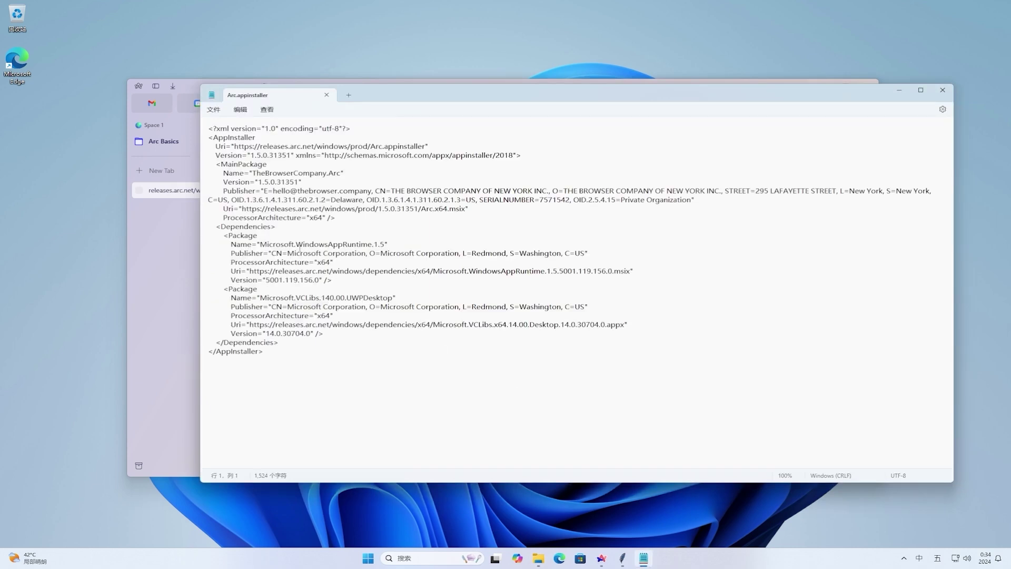
{"action": "left_click_drag", "start_coordinate": [243, 209], "coordinate": [471, 212]}
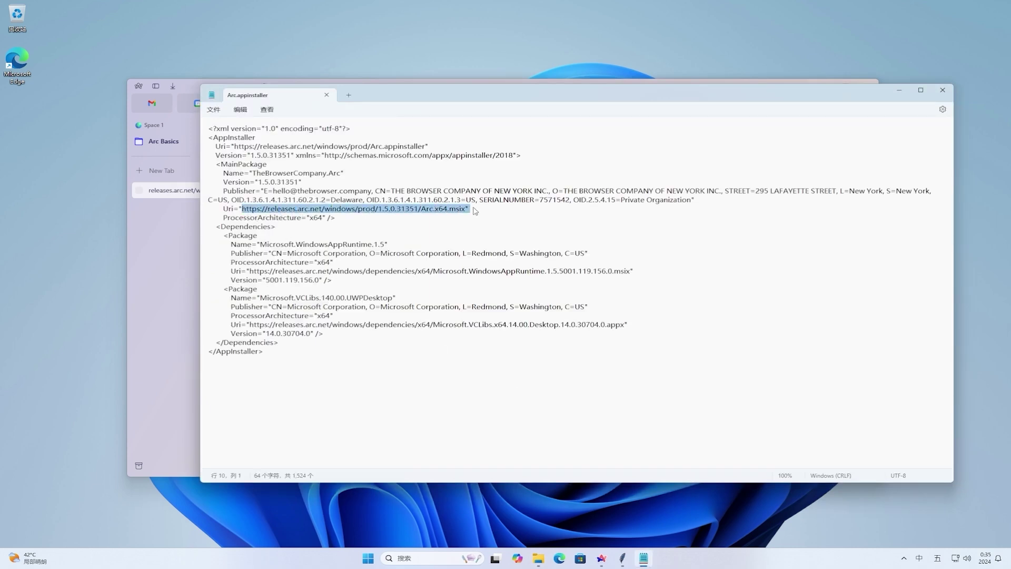
{"action": "right_click", "coordinate": [452, 212]}
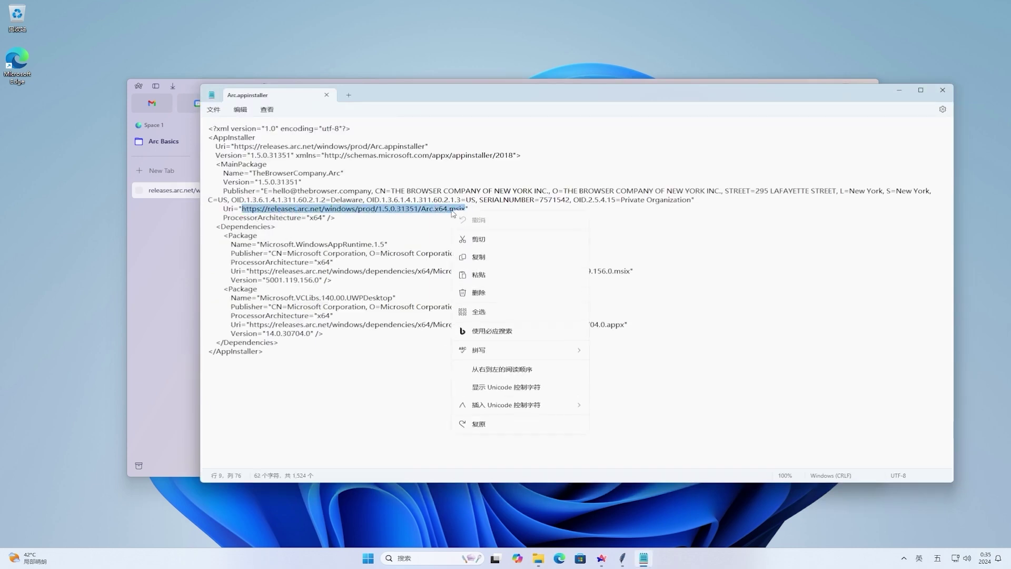
{"action": "left_click", "coordinate": [483, 257]}
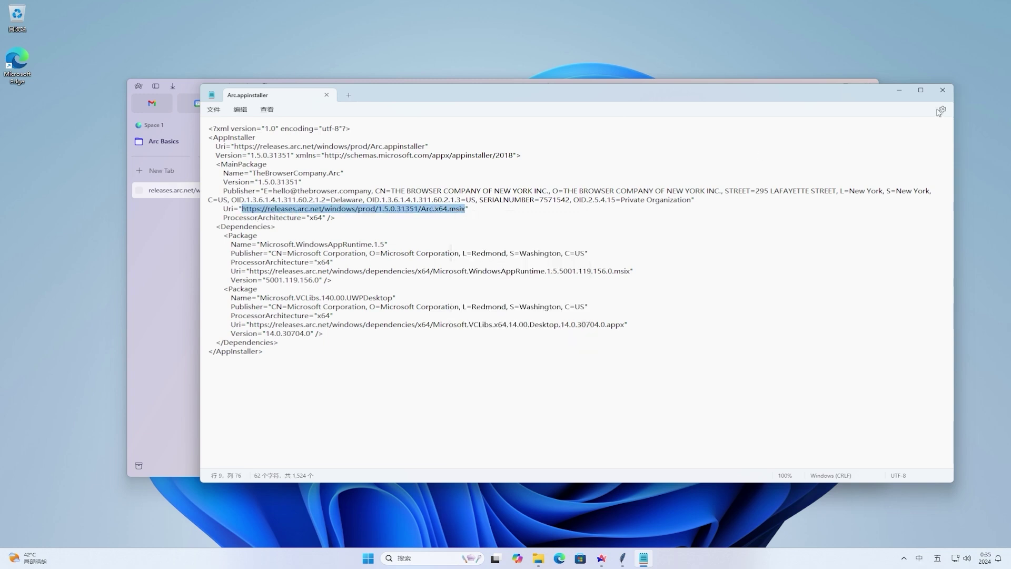
{"action": "left_click", "coordinate": [895, 90]}
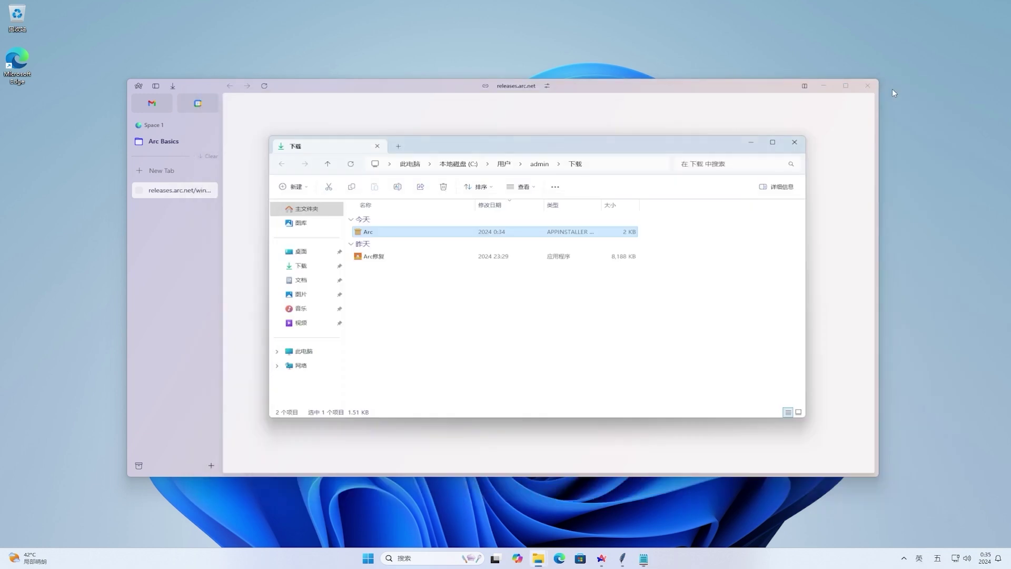
Step: In Arc, paste the copied msix URL into a new tab to download Arc.x64.msix
{"action": "left_click", "coordinate": [679, 88]}
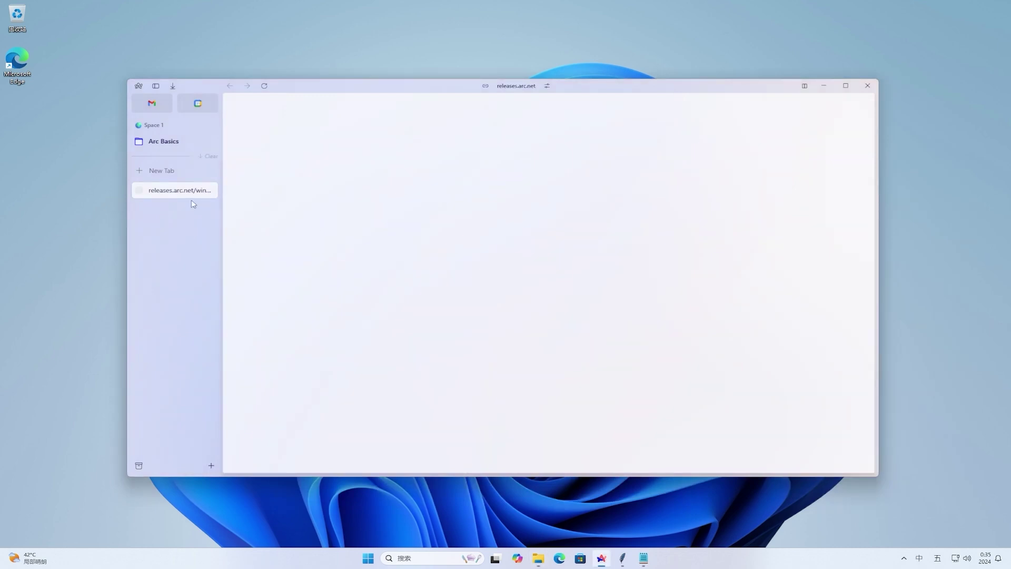
{"action": "left_click", "coordinate": [164, 172]}
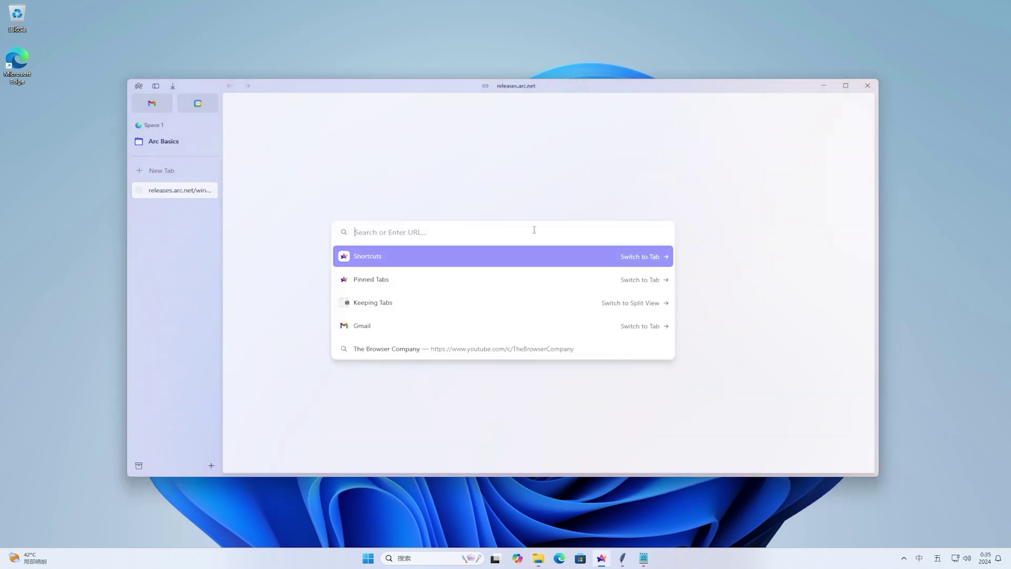
{"action": "key", "text": "ctrl+v"}
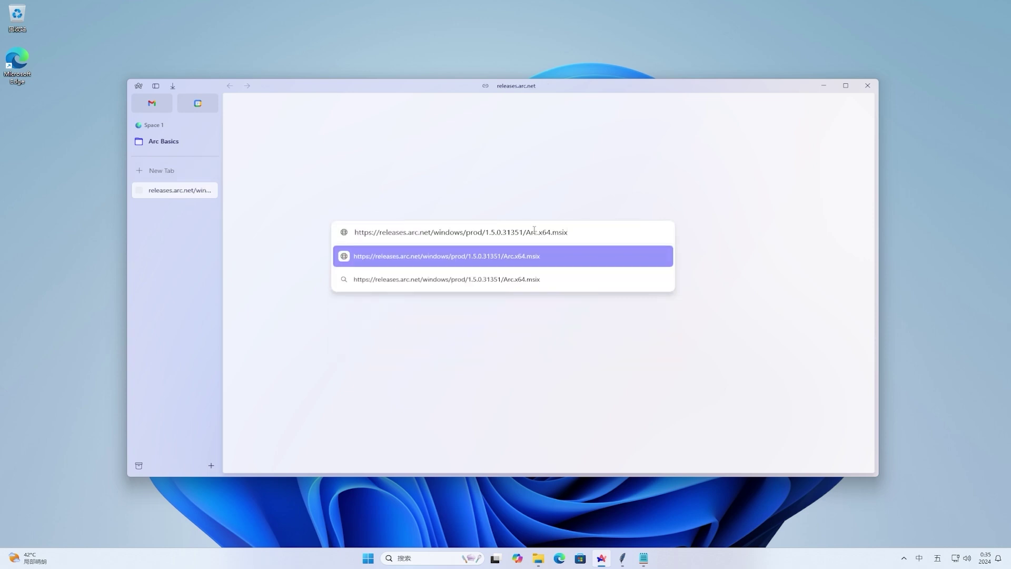
{"action": "key", "text": "Return"}
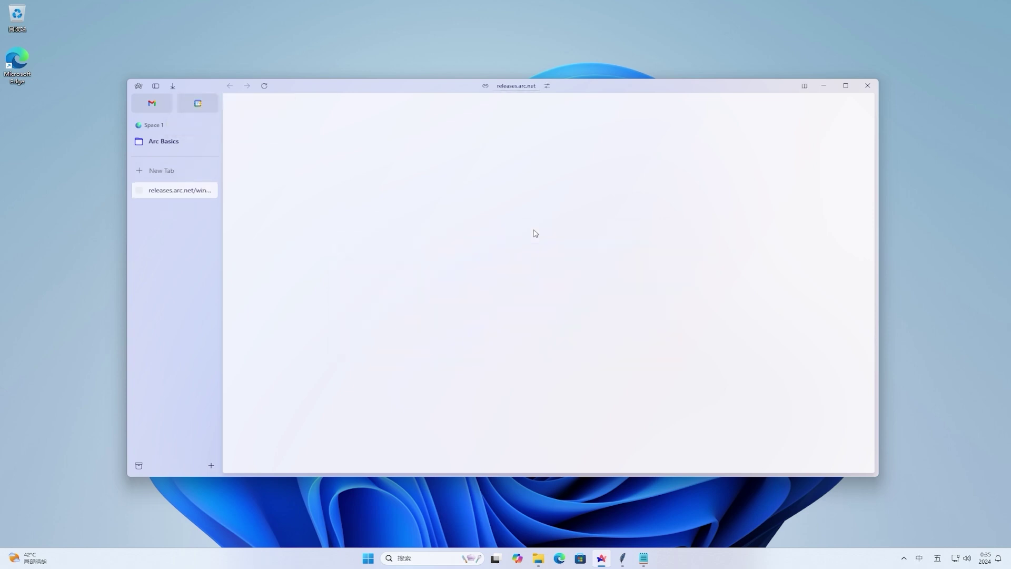
Step: Show the downloaded Arc.x64.msix in the File Explorer Downloads folder and minimize Arc
{"action": "left_click", "coordinate": [172, 87]}
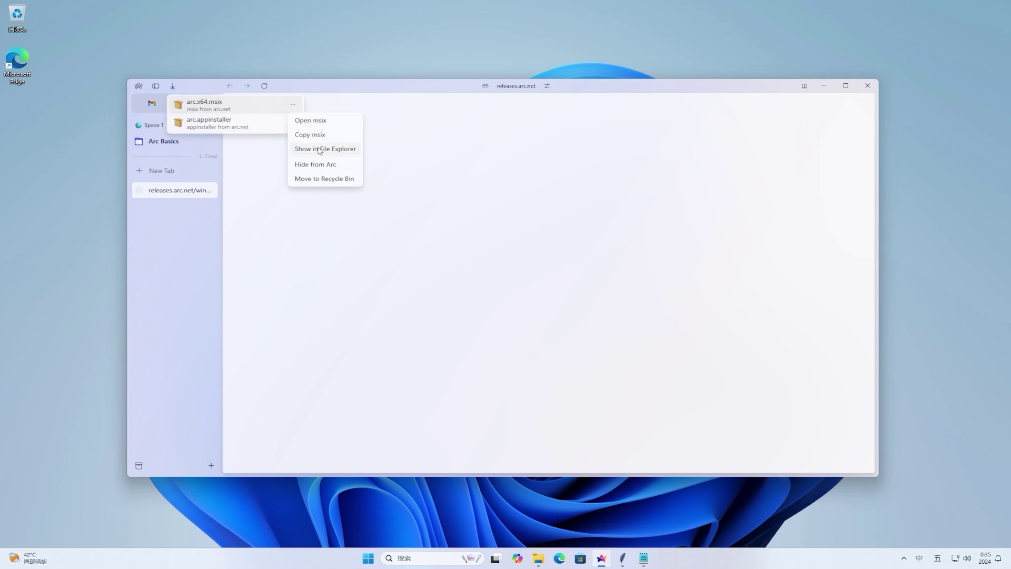
{"action": "left_click", "coordinate": [317, 148]}
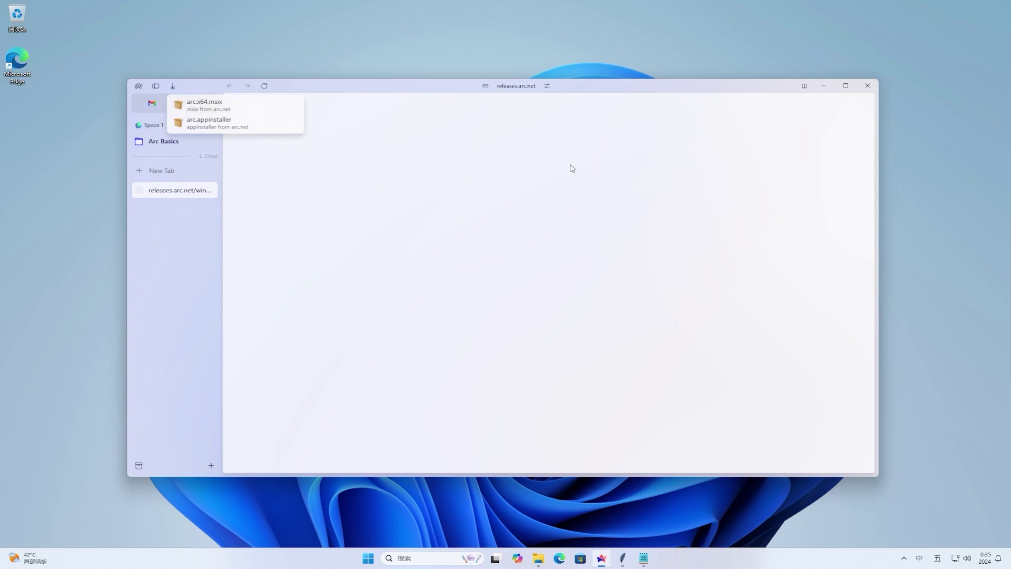
{"action": "left_click", "coordinate": [822, 88]}
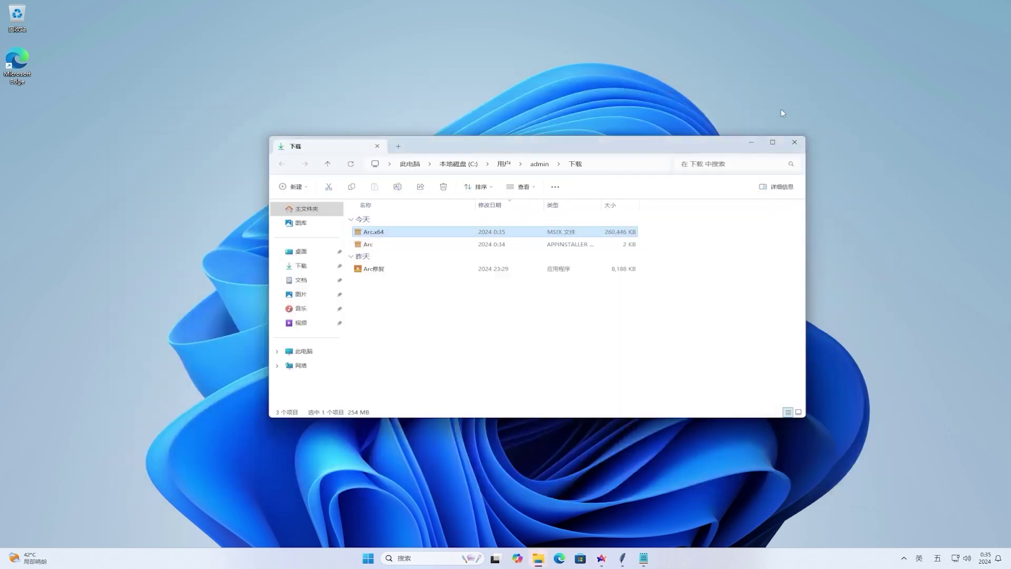